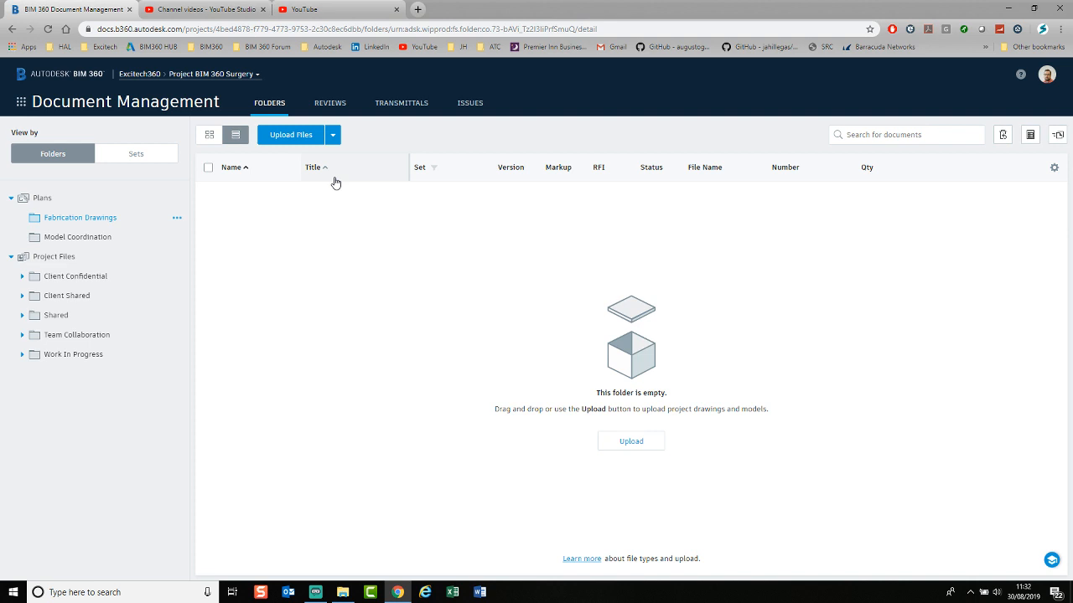
# Switch to File Explorer, open the PDF "(A) - B1 (A3) 01.dwg-A3 Advance Steel" and examine its QTY box.
pyautogui.click(343, 593)
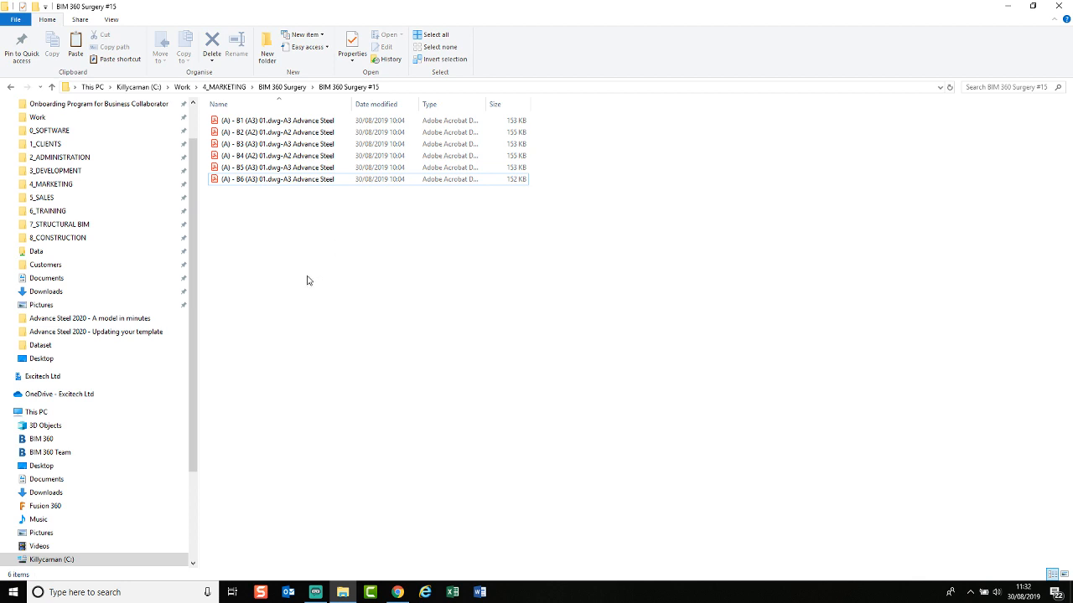
pyautogui.doubleClick(278, 121)
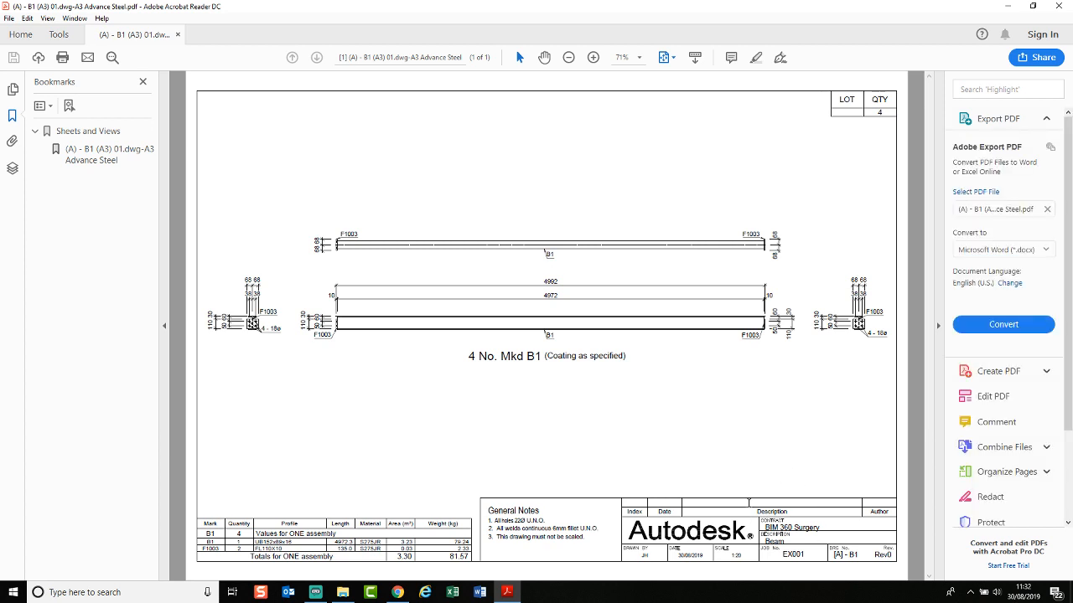
pyautogui.click(884, 113)
pyautogui.click(1008, 6)
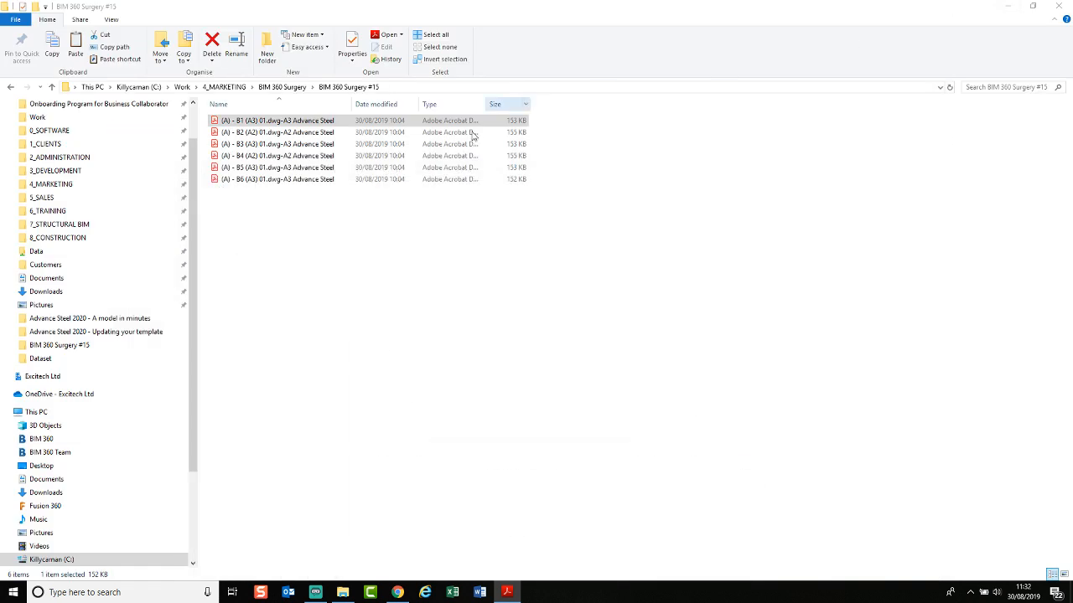
# Switch back to BIM 360 in Chrome and examine the folder's column options, including the Number and Qty attributes.
pyautogui.click(397, 592)
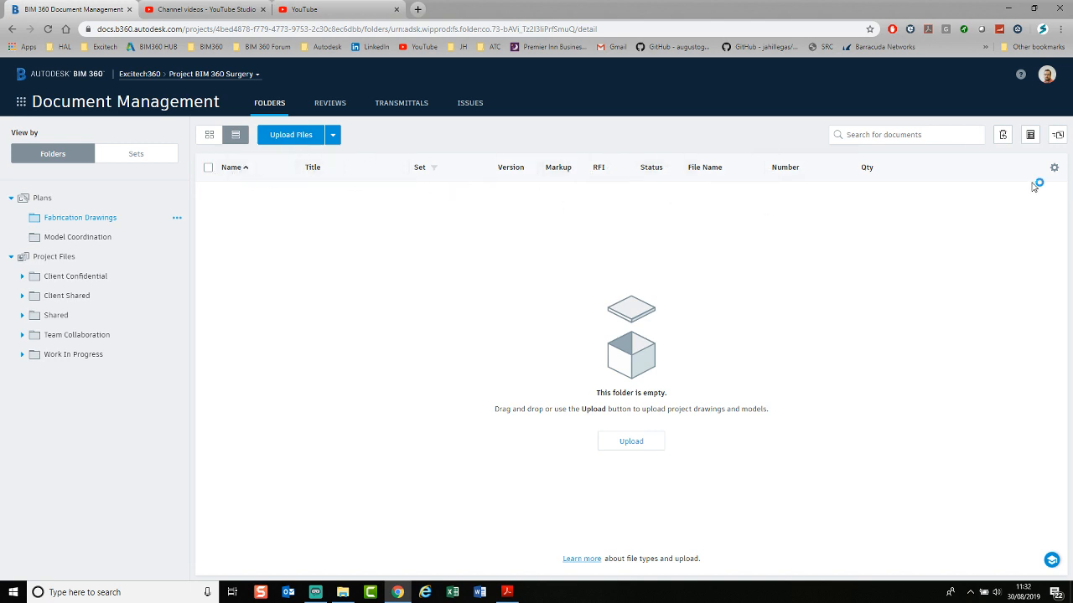
pyautogui.click(1054, 167)
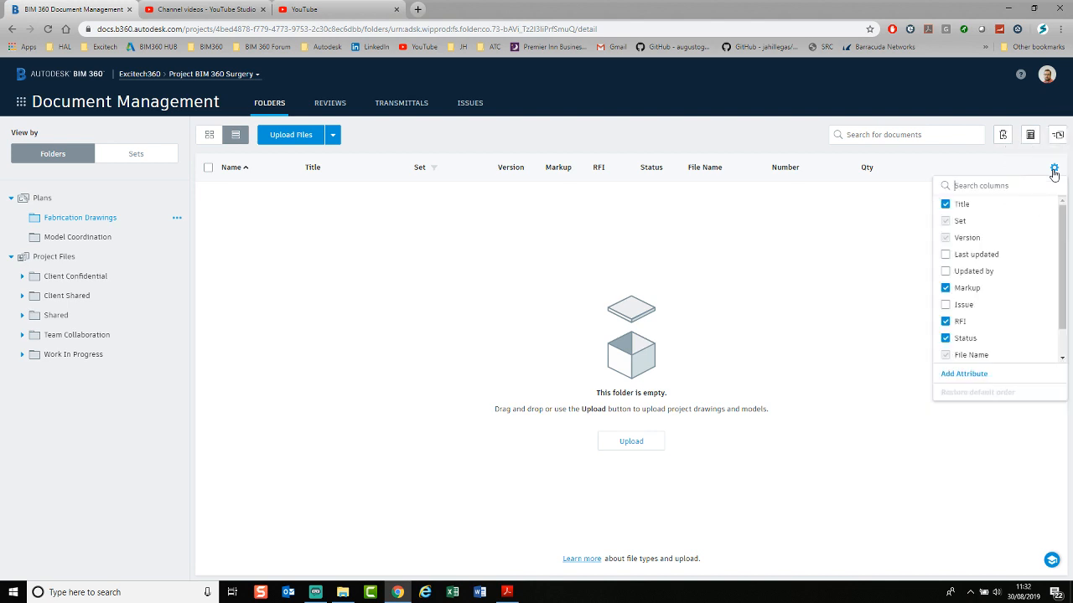
pyautogui.scroll(-1, 974, 331)
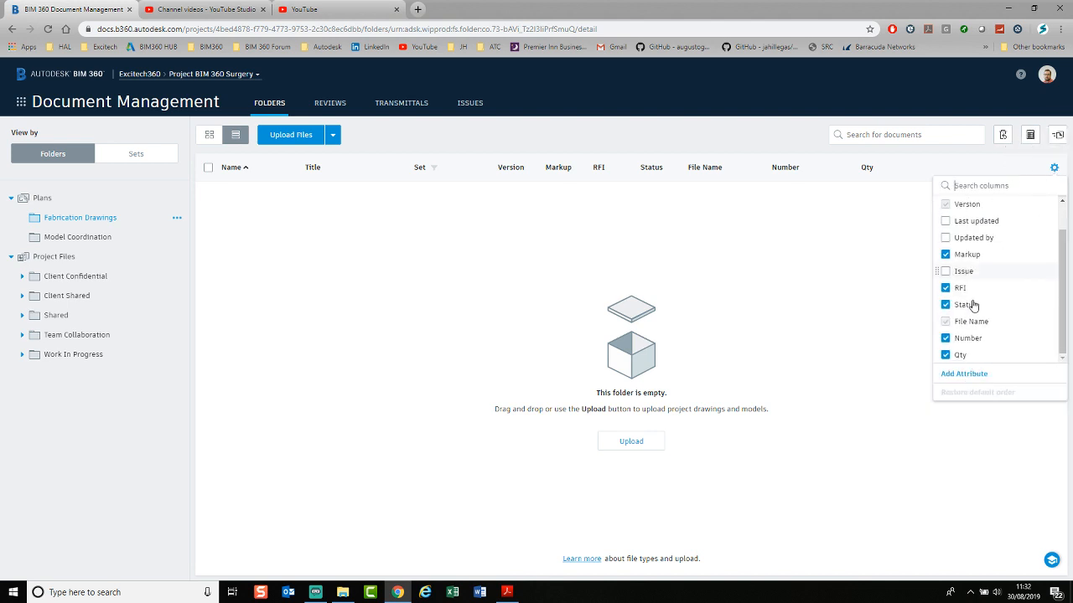
pyautogui.press('ctrl')
pyautogui.press('ctrl')
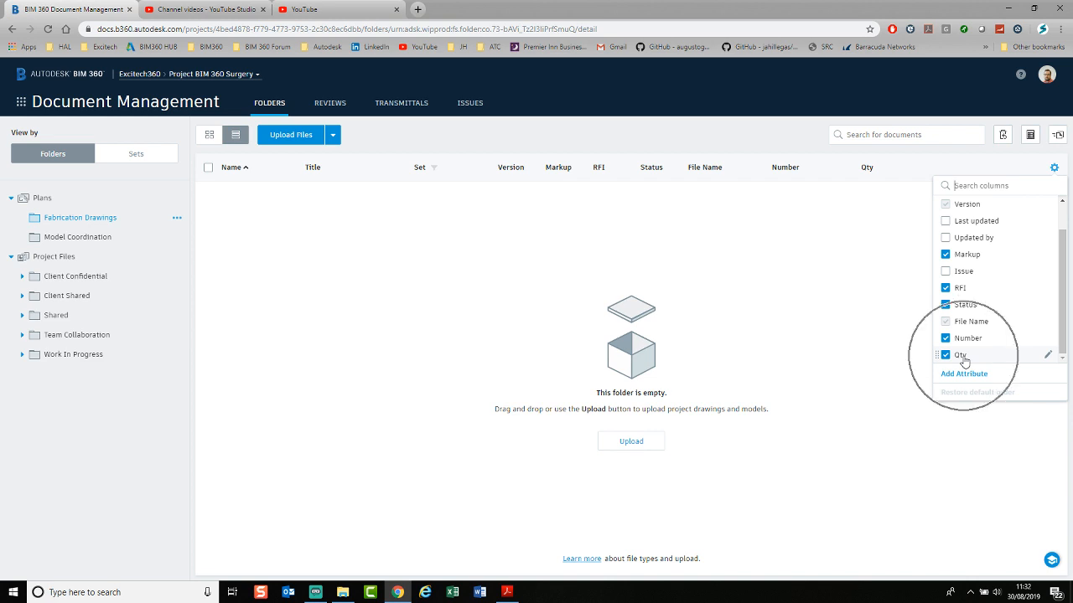
pyautogui.press('ctrl')
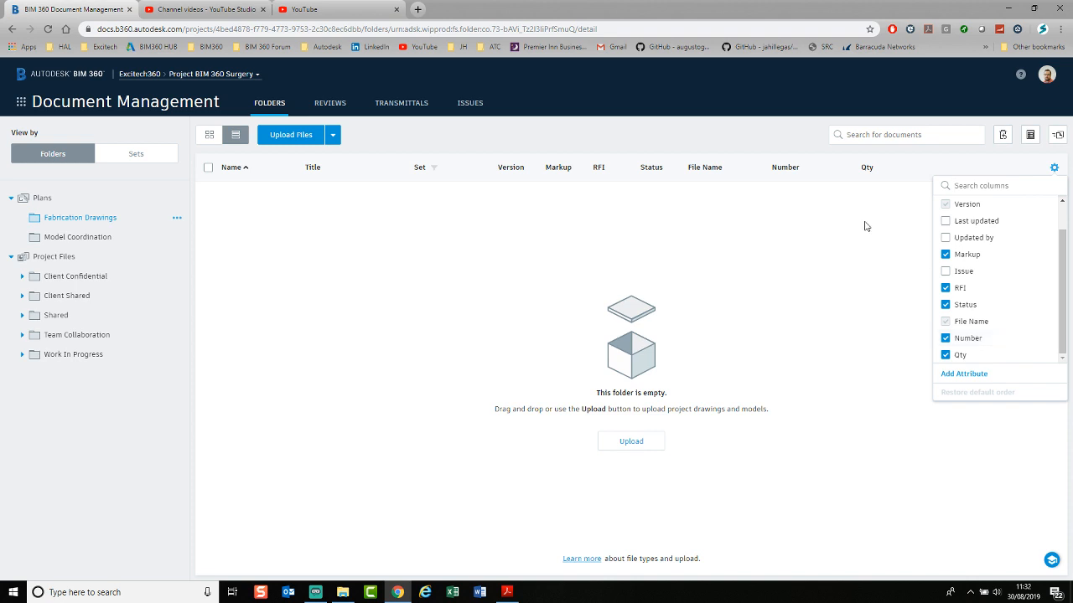
pyautogui.click(490, 295)
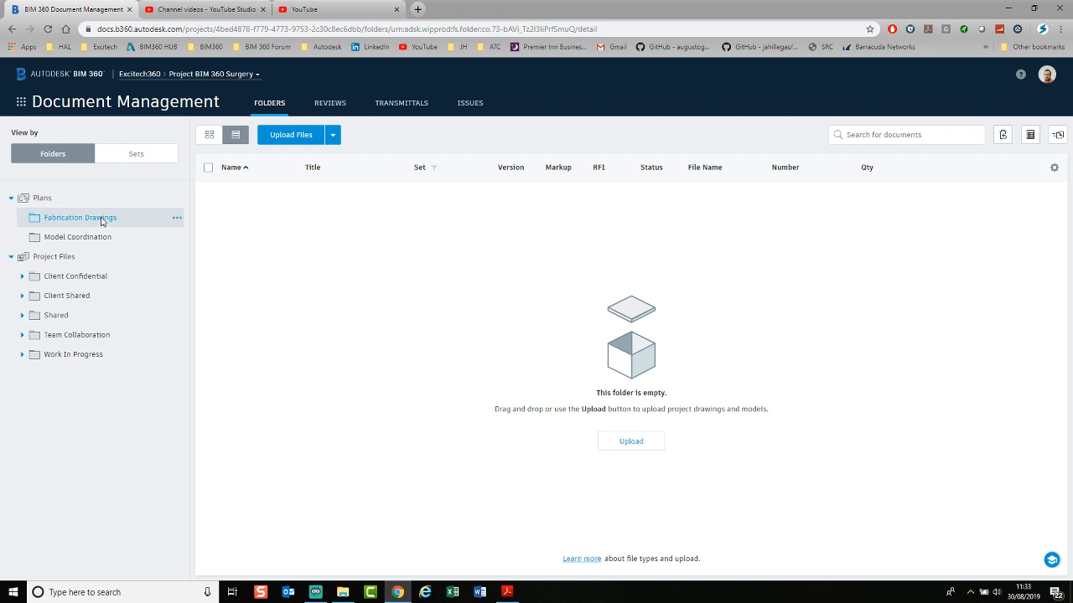
# Upload "(A) - B1 (A3) 01.dwg-A3 Advance Steel.pdf" to the Fabrication Drawings folder with no layout template and continue to extraction.
pyautogui.click(290, 137)
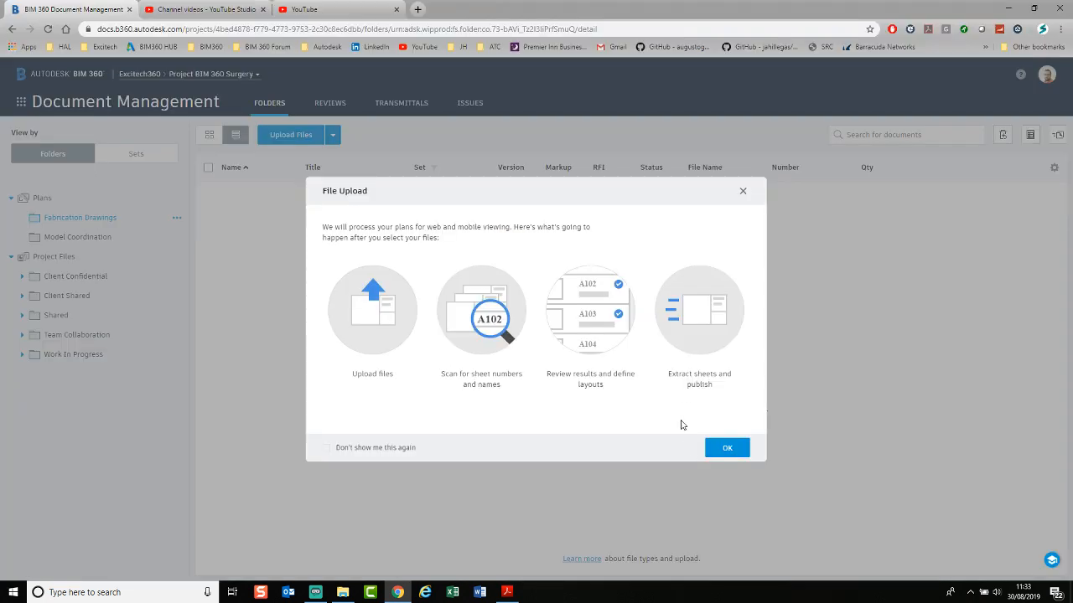
pyautogui.click(728, 450)
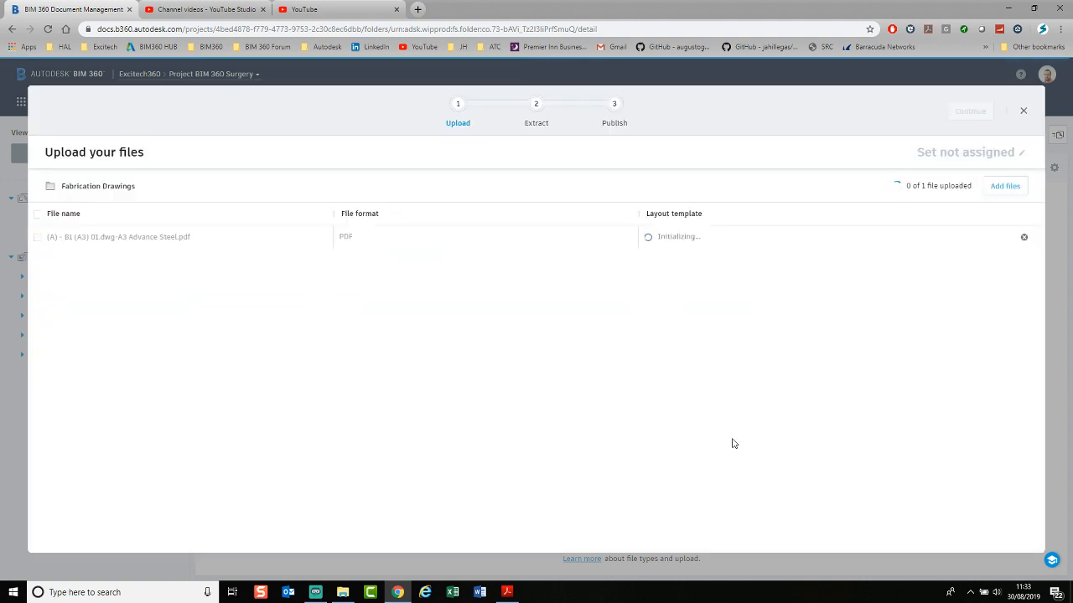
pyautogui.click(693, 244)
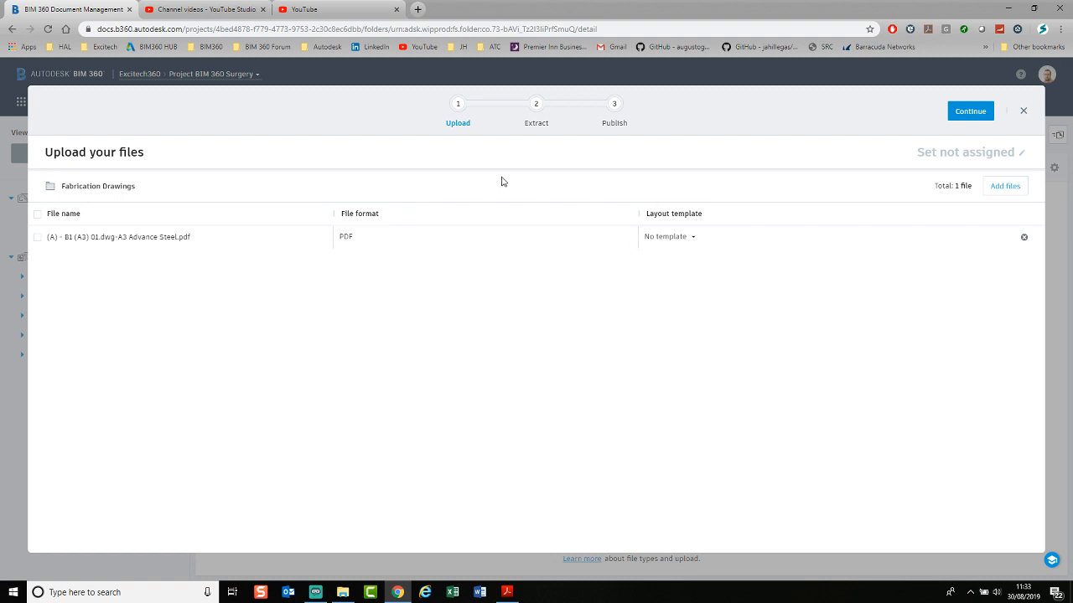
pyautogui.click(694, 239)
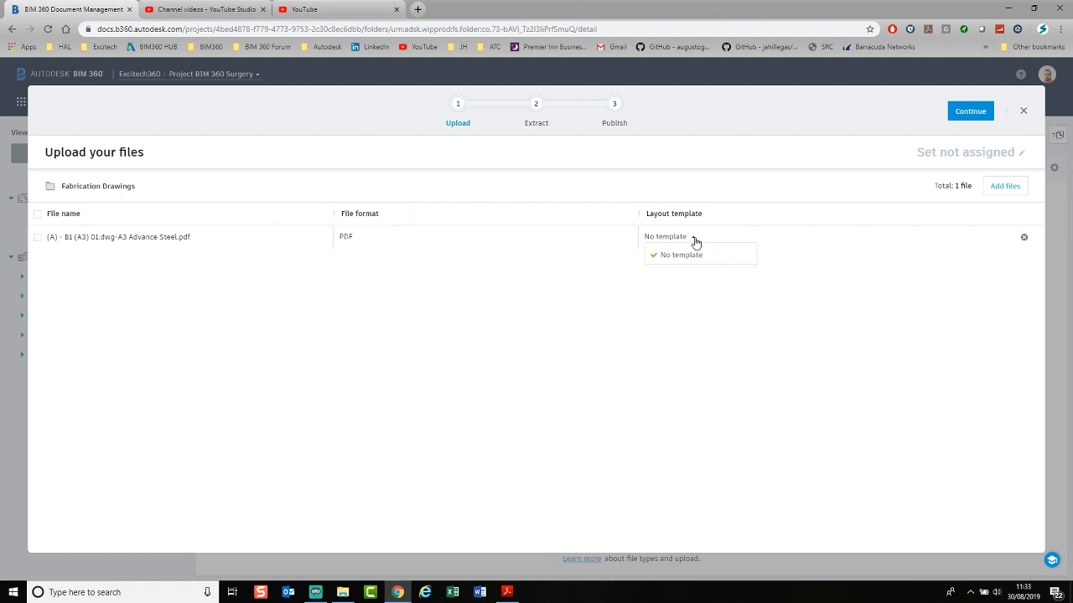
pyautogui.click(695, 241)
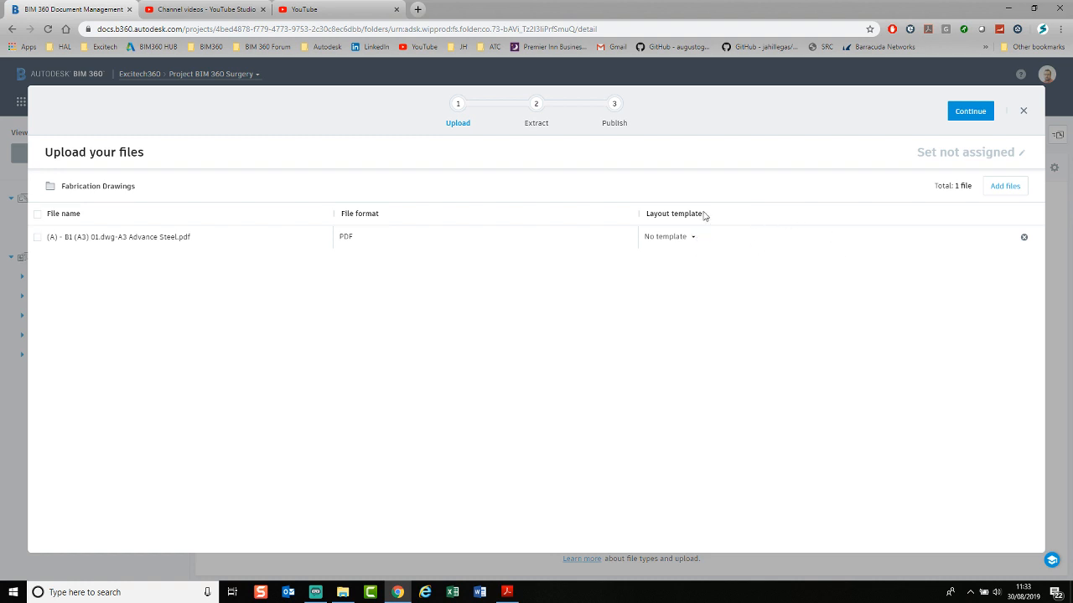
pyautogui.click(1004, 187)
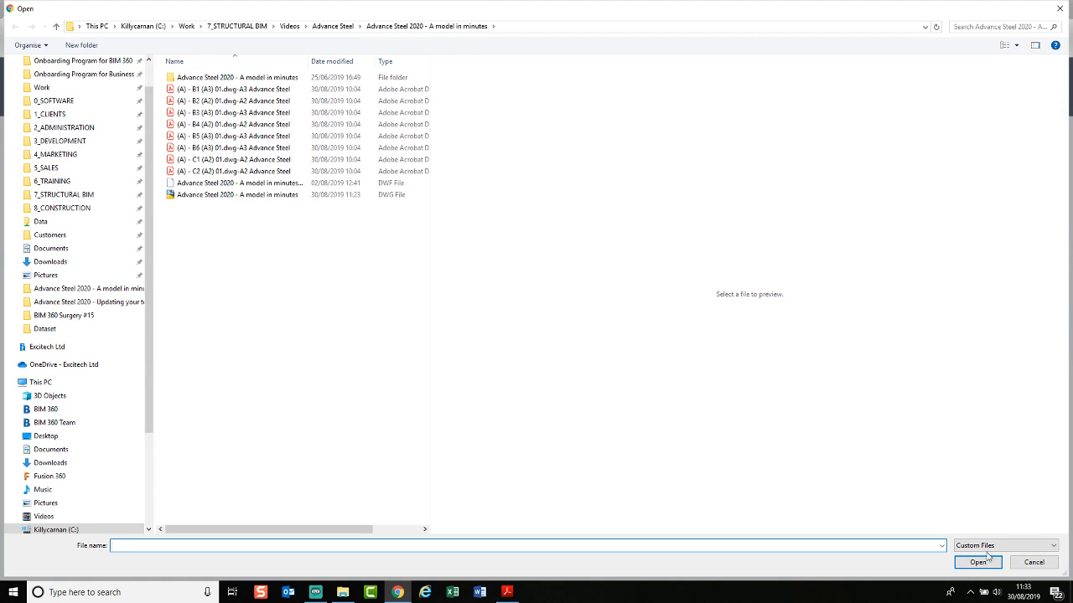
pyautogui.click(1018, 565)
pyautogui.click(970, 111)
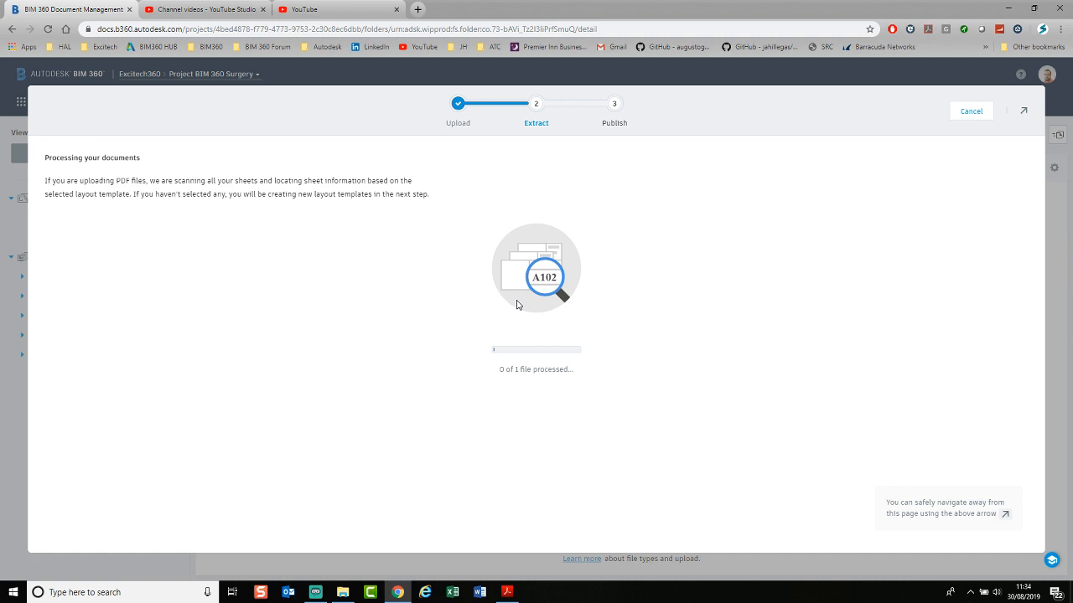
# Check the B1 drawing's extraction status in the Publish Log and reopen its processing view.
pyautogui.click(1027, 114)
pyautogui.click(1025, 114)
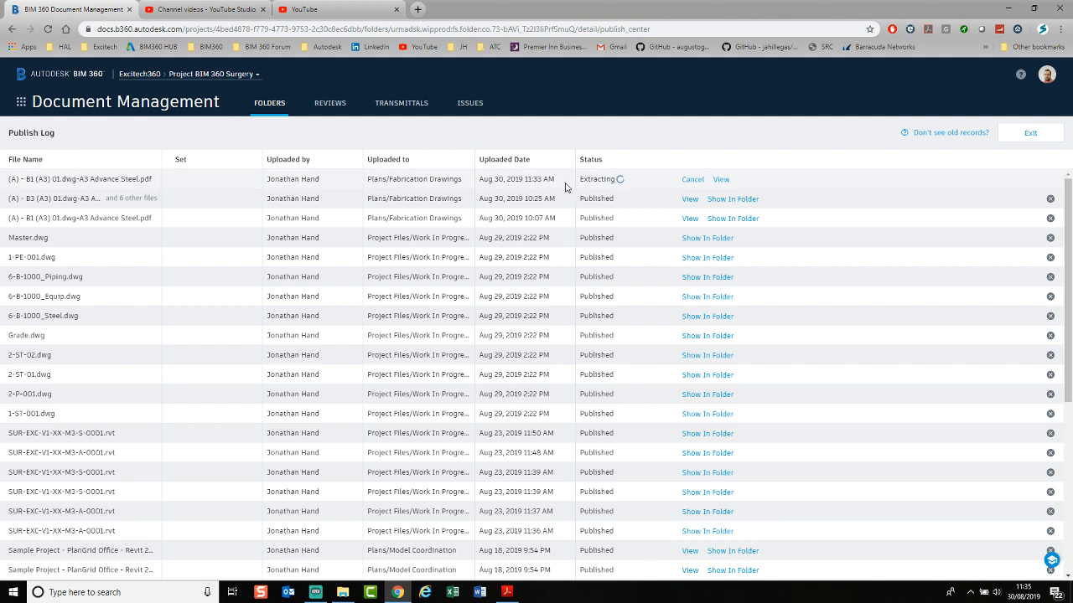
pyautogui.click(620, 182)
pyautogui.press('ctrl')
pyautogui.press('ctrl')
pyautogui.press('ctrl')
pyautogui.press('ctrl')
pyautogui.press('ctrl')
pyautogui.click(720, 183)
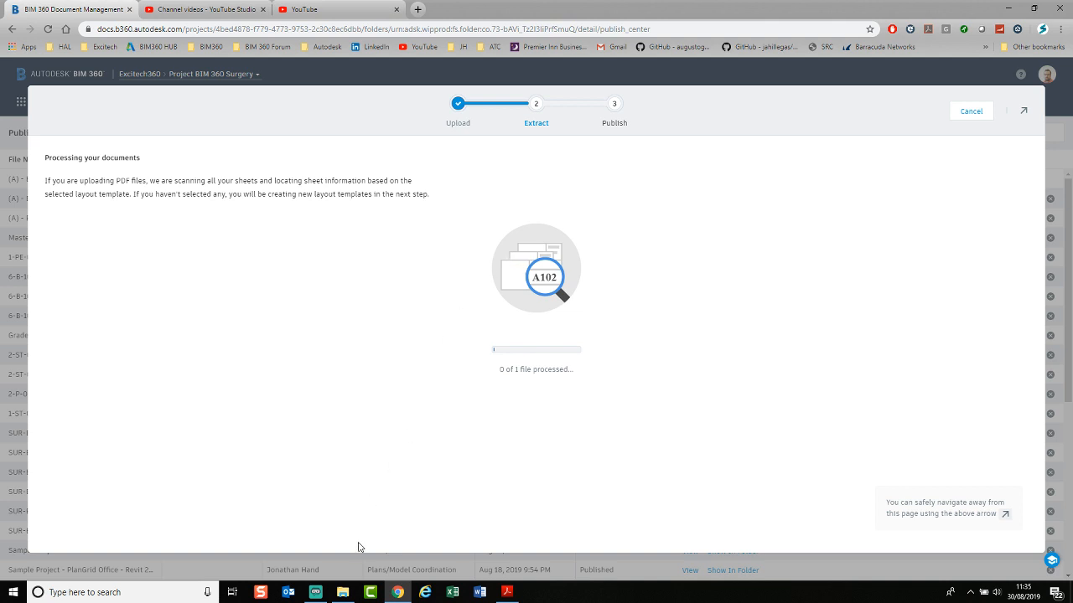
# Switch to Adobe Acrobat Reader and examine the B1 drawing's title block and its separate QTY box.
pyautogui.click(352, 595)
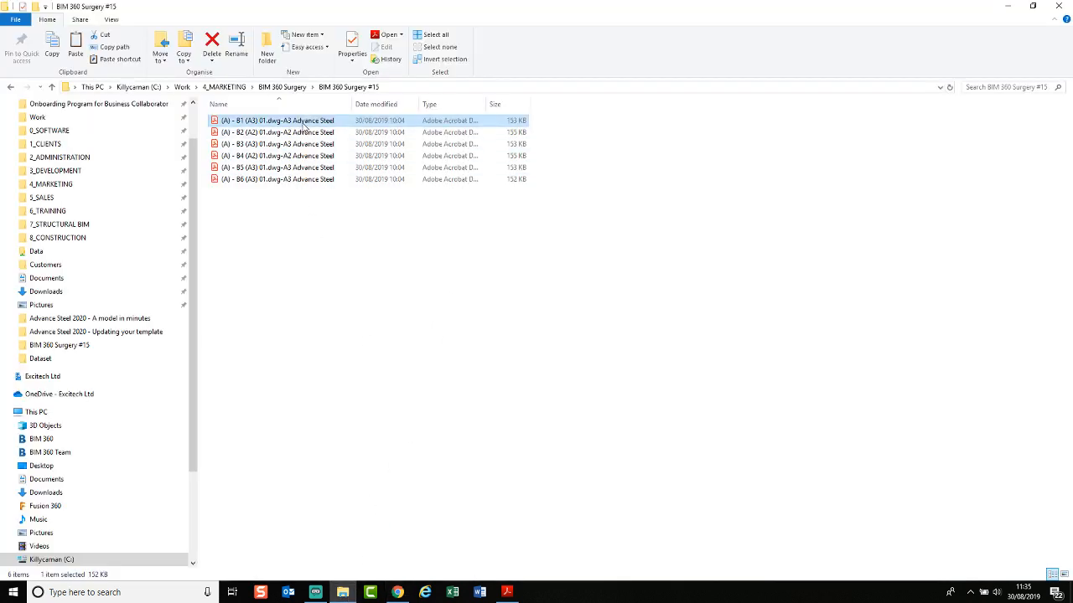
pyautogui.click(506, 593)
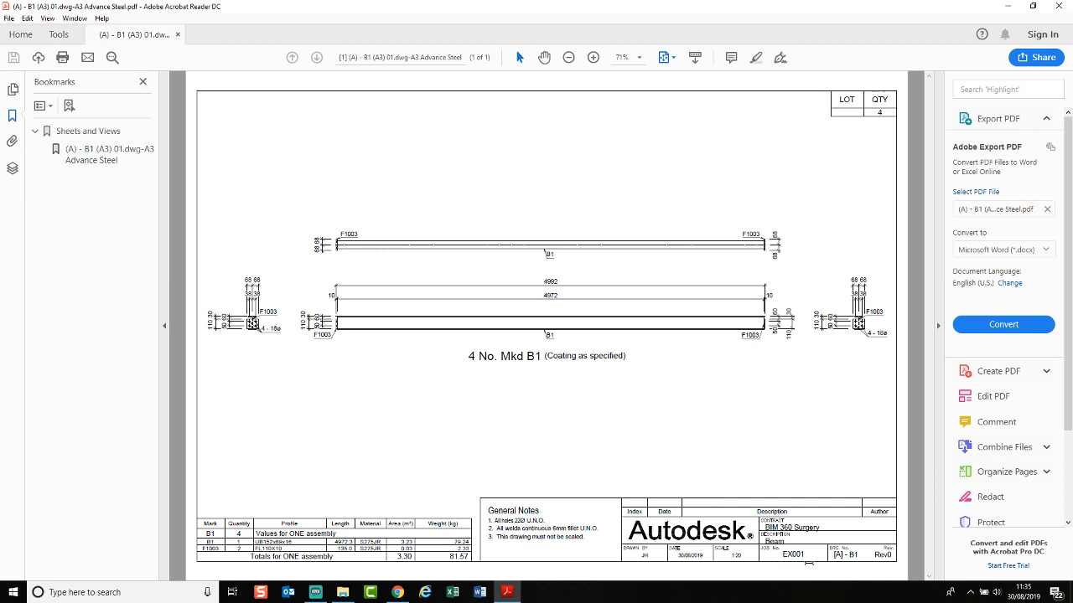
pyautogui.press('ctrl')
pyautogui.press('ctrl')
pyautogui.press('ctrl')
pyautogui.press('ctrl')
pyautogui.press('ctrl')
pyautogui.press('ctrl')
pyautogui.press('ctrl')
pyautogui.press('ctrl')
pyautogui.press('ctrl')
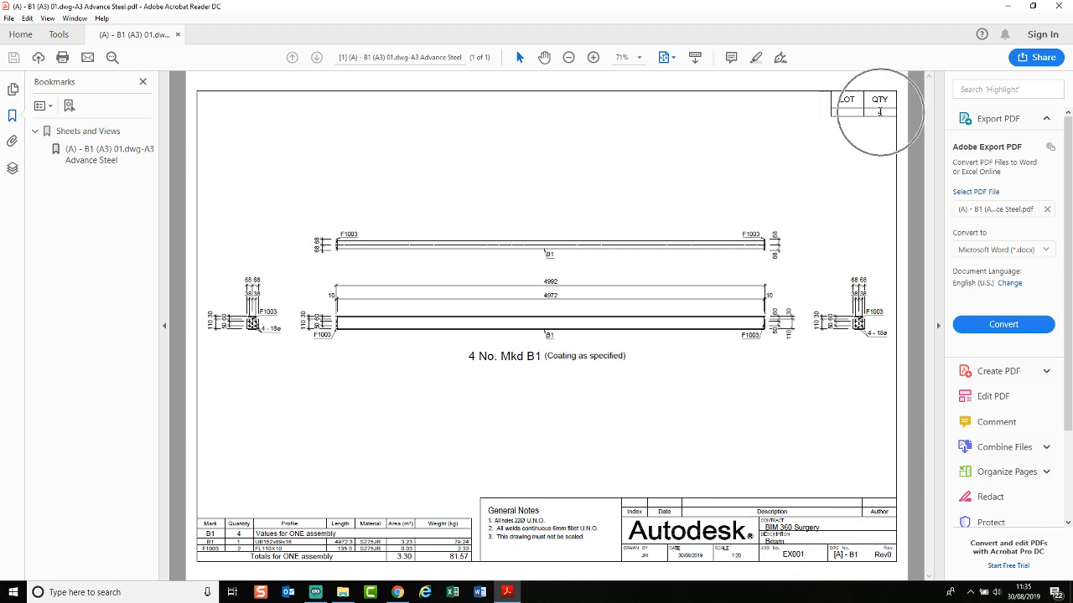
# Return to BIM 360 in Chrome and recheck the B1 drawing's processing progress through the Publish Log.
pyautogui.click(397, 592)
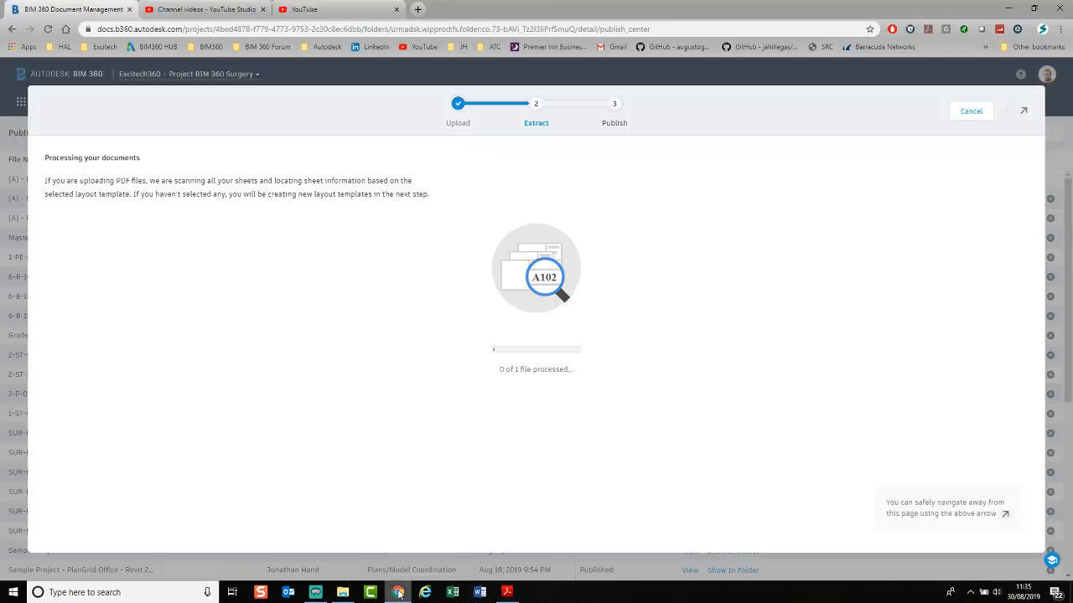
pyautogui.click(1024, 112)
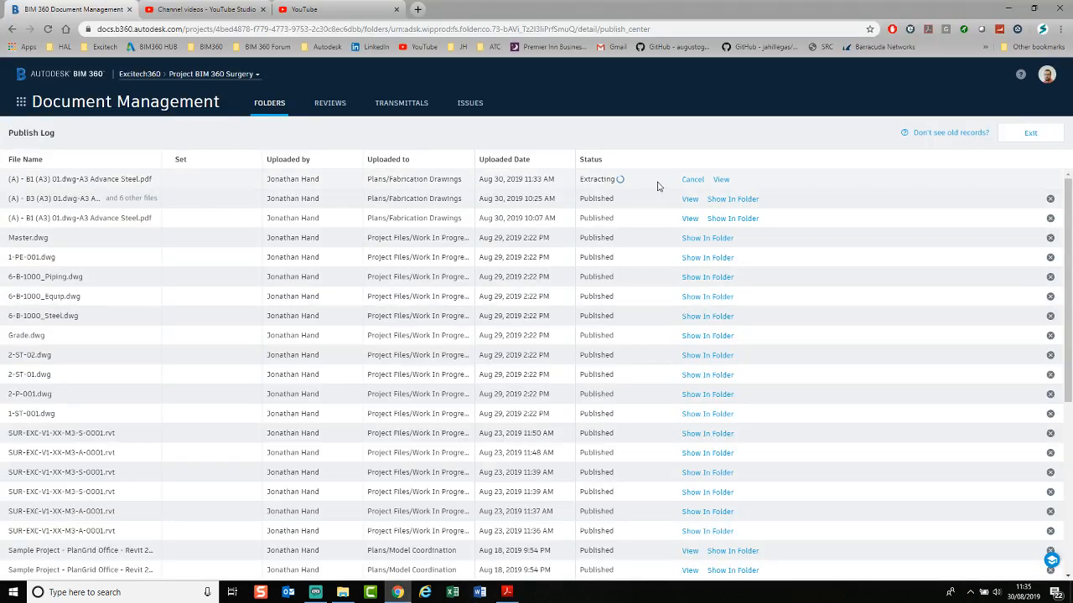
pyautogui.click(720, 180)
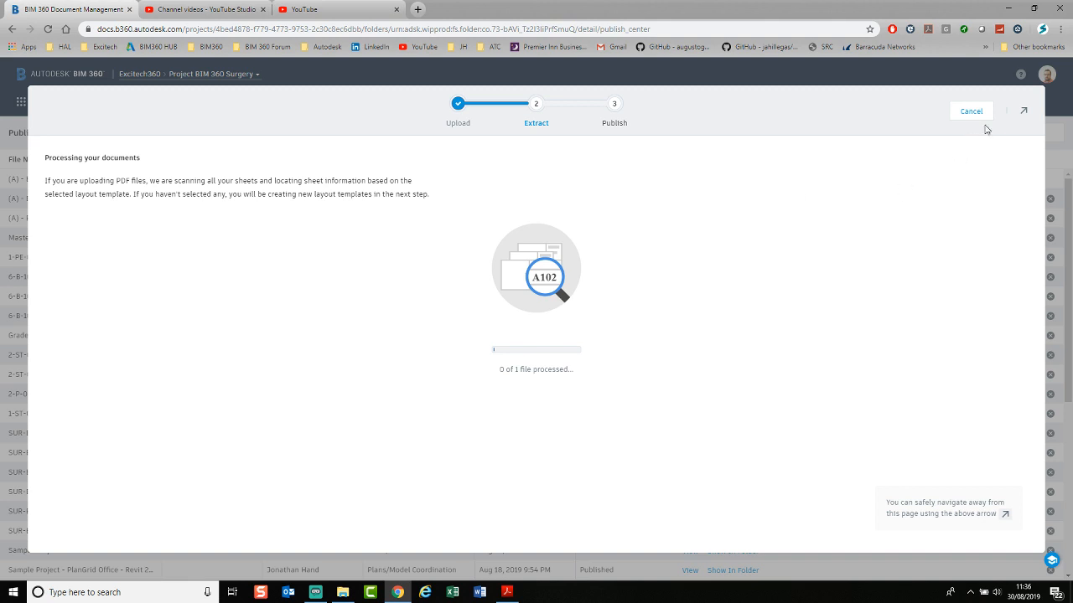
pyautogui.click(1023, 113)
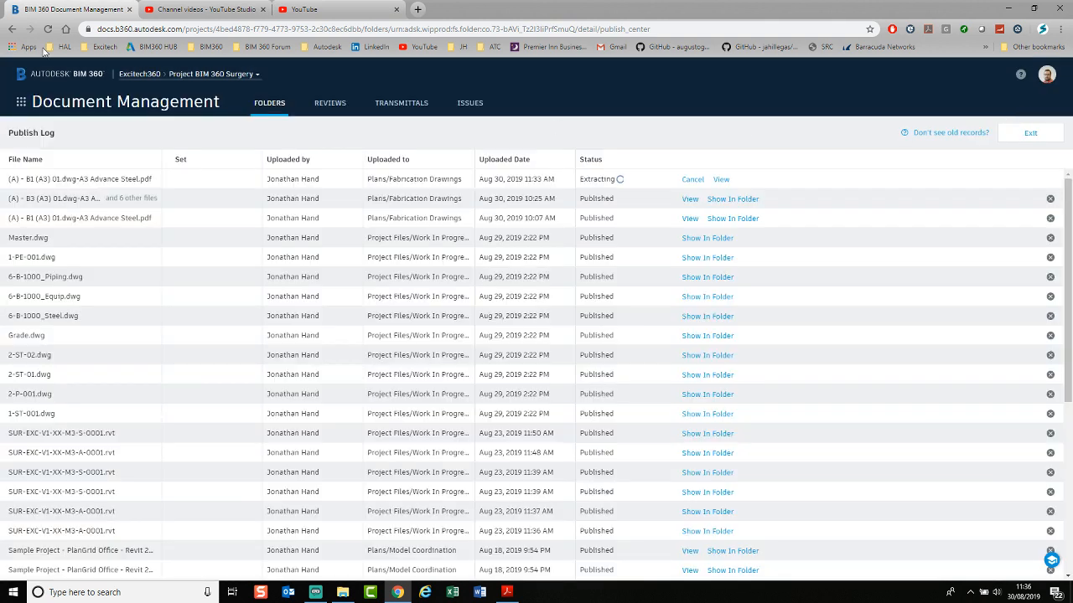
# Define a new layout for the B1 drawing, cropping a full-height strip along the sheet's right side as the title block area.
pyautogui.click(726, 181)
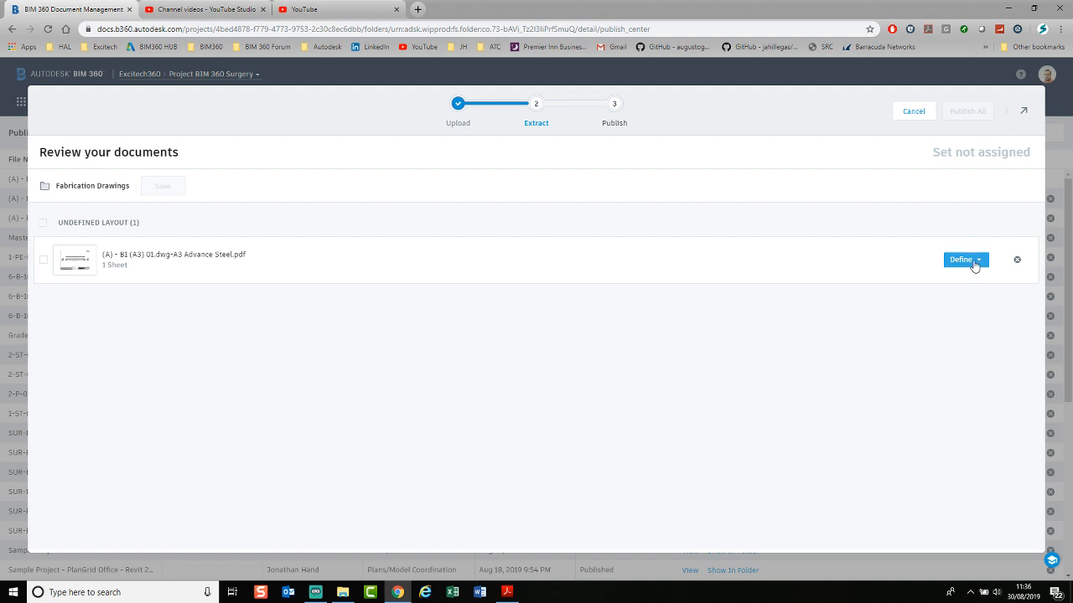
pyautogui.click(974, 265)
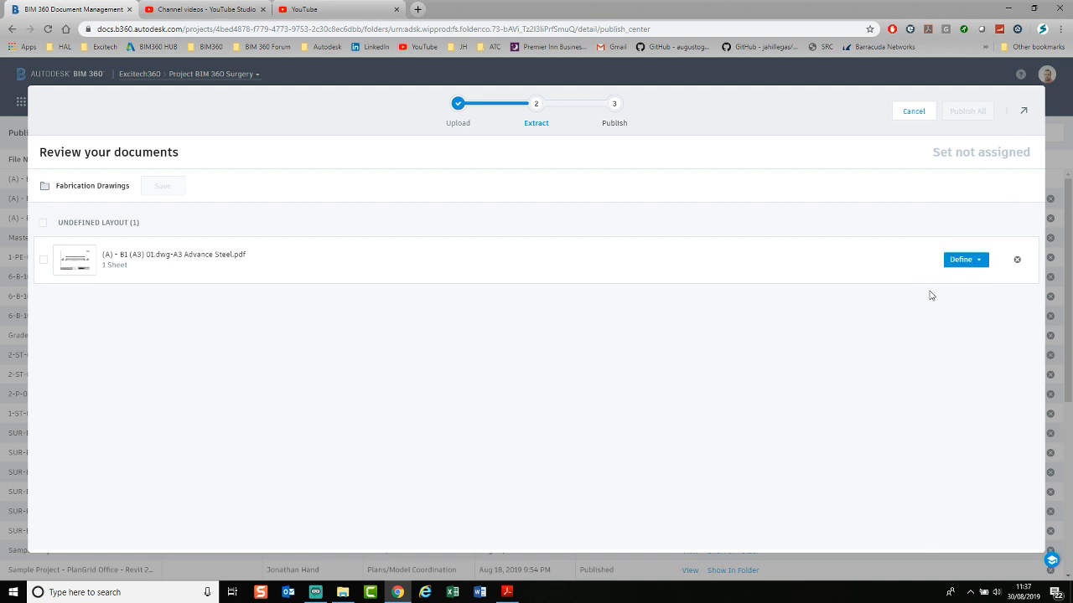
pyautogui.click(979, 262)
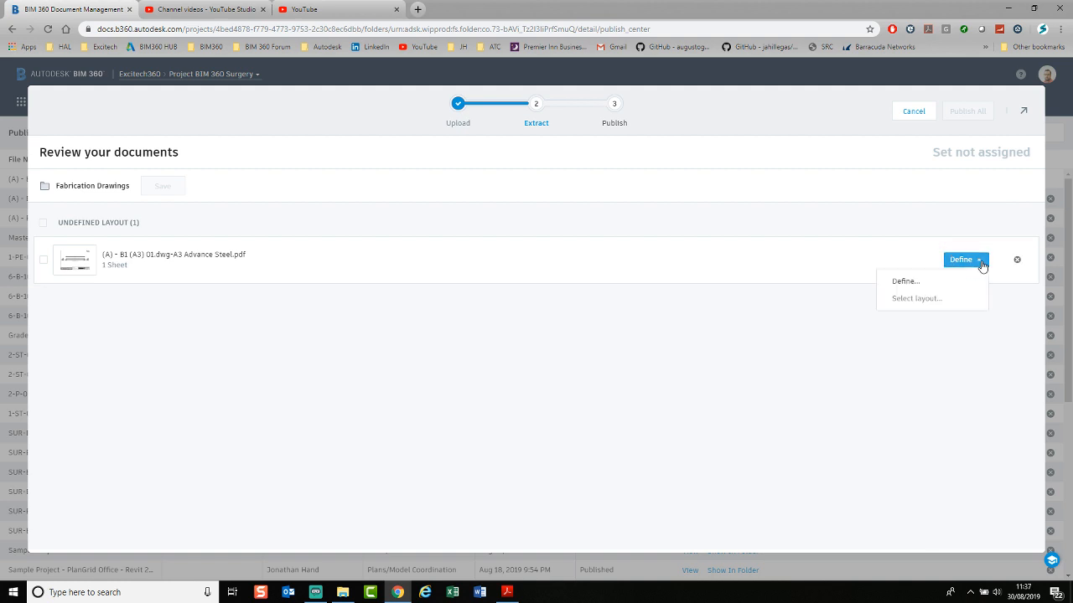
pyautogui.click(911, 283)
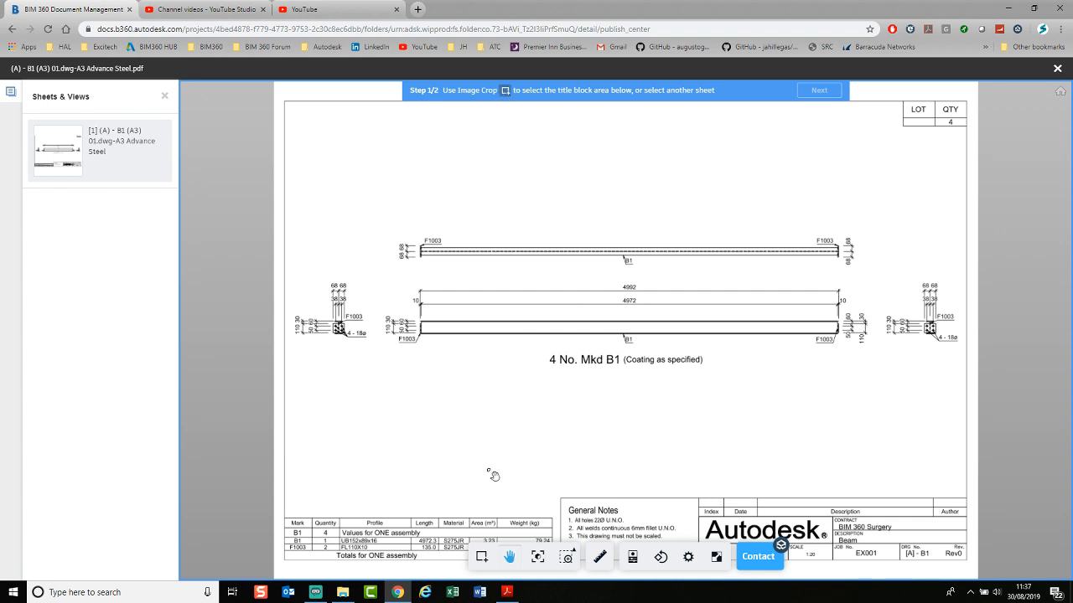
pyautogui.click(481, 556)
pyautogui.moveTo(967, 564); pyautogui.dragTo(829, 101)
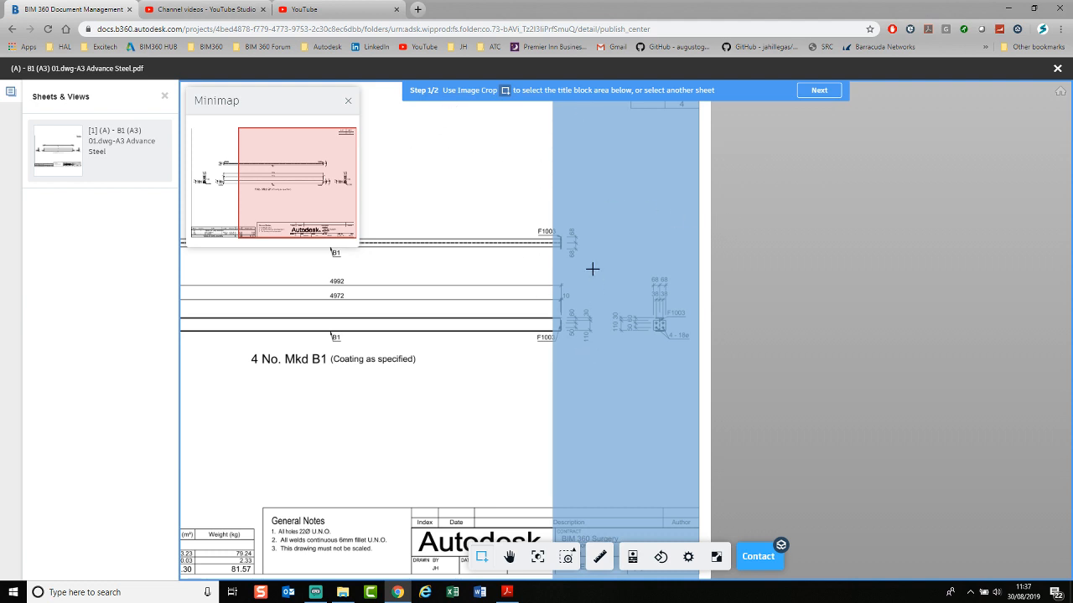
pyautogui.click(818, 91)
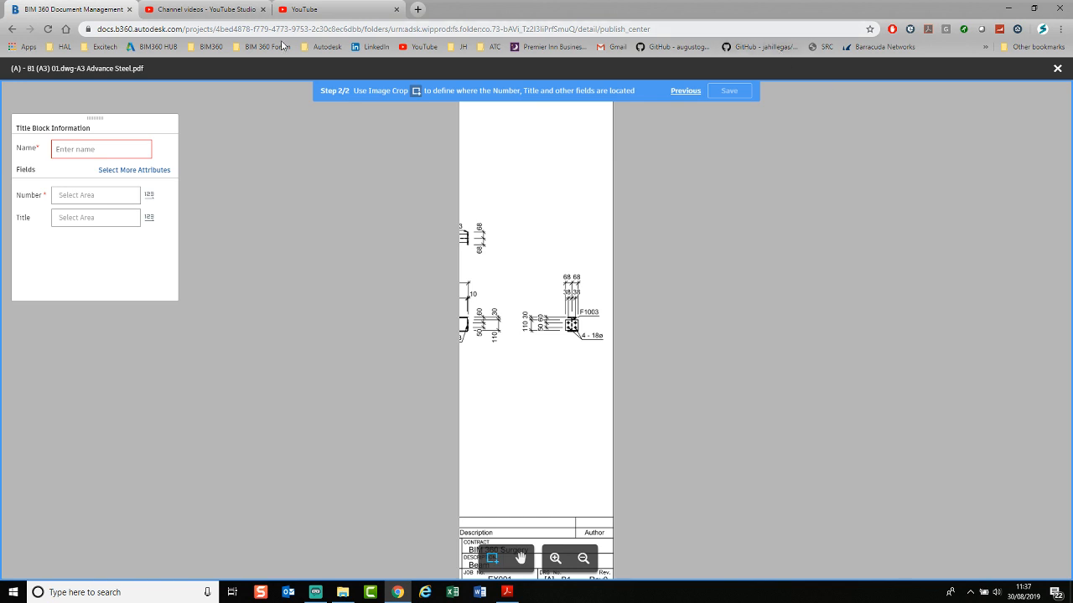
# Name the title block "AS - Single Part" and add the Qty attribute to its fields.
pyautogui.click(80, 148)
pyautogui.write('AS')
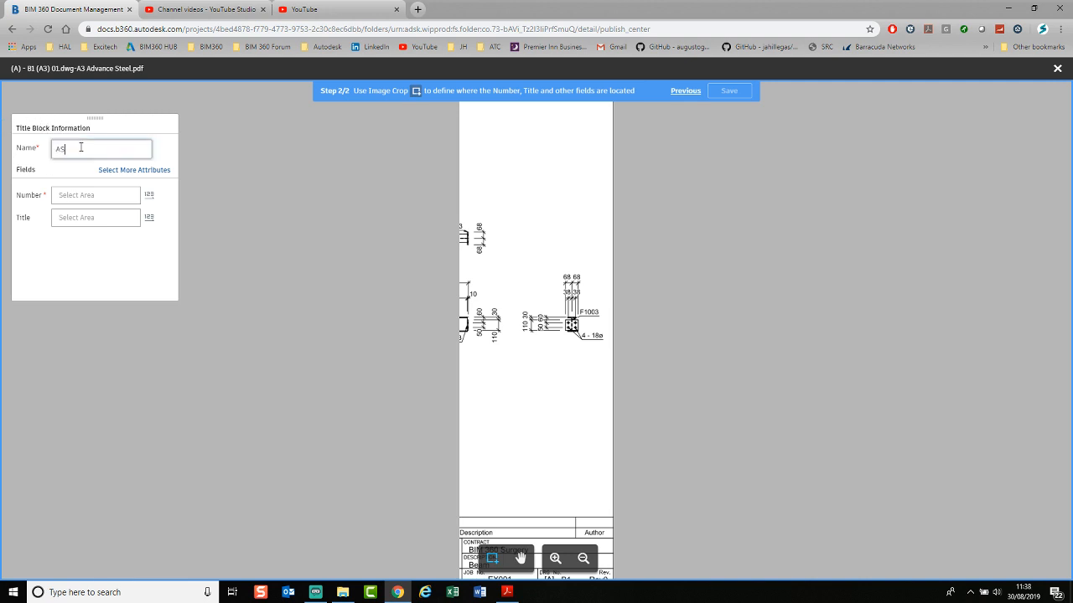
pyautogui.write(' - Single Part')
pyautogui.click(117, 171)
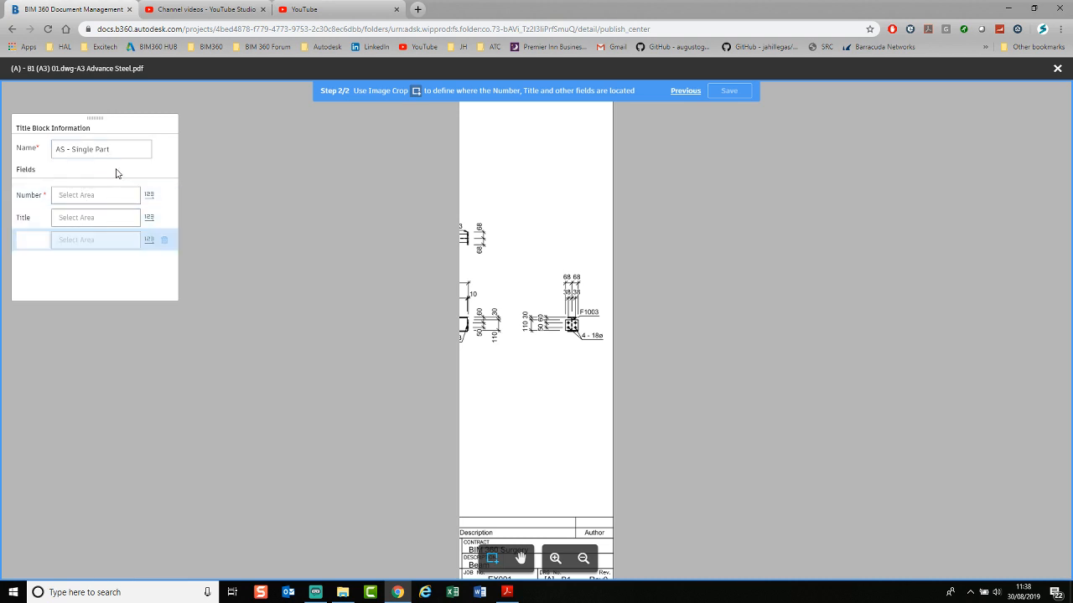
pyautogui.click(39, 241)
pyautogui.click(28, 265)
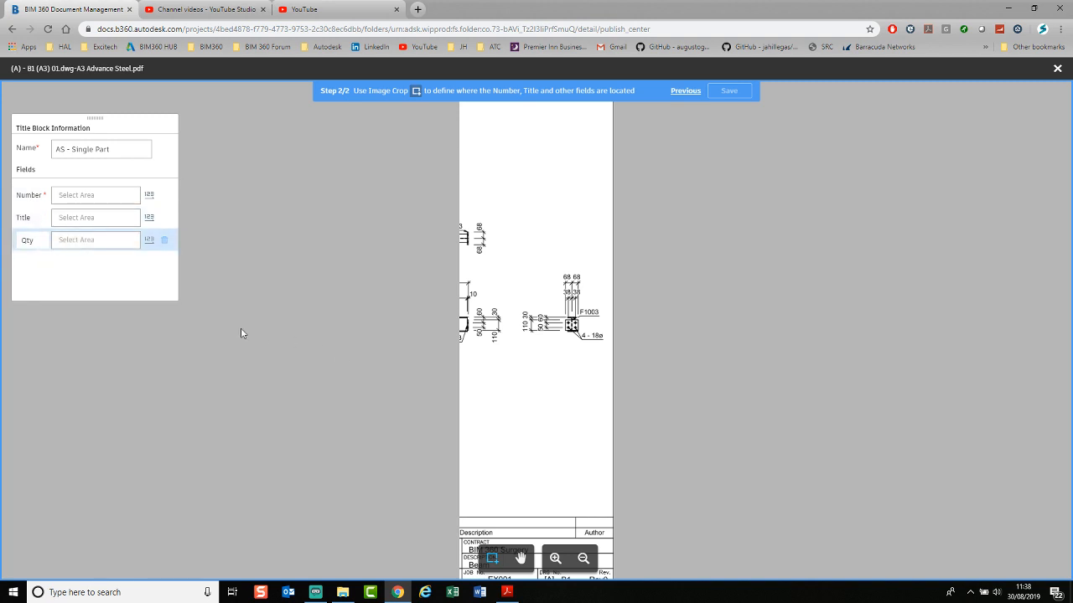
# Map the Number field to the drawing number box "[A] - B1" at the bottom of the title block strip.
pyautogui.click(90, 200)
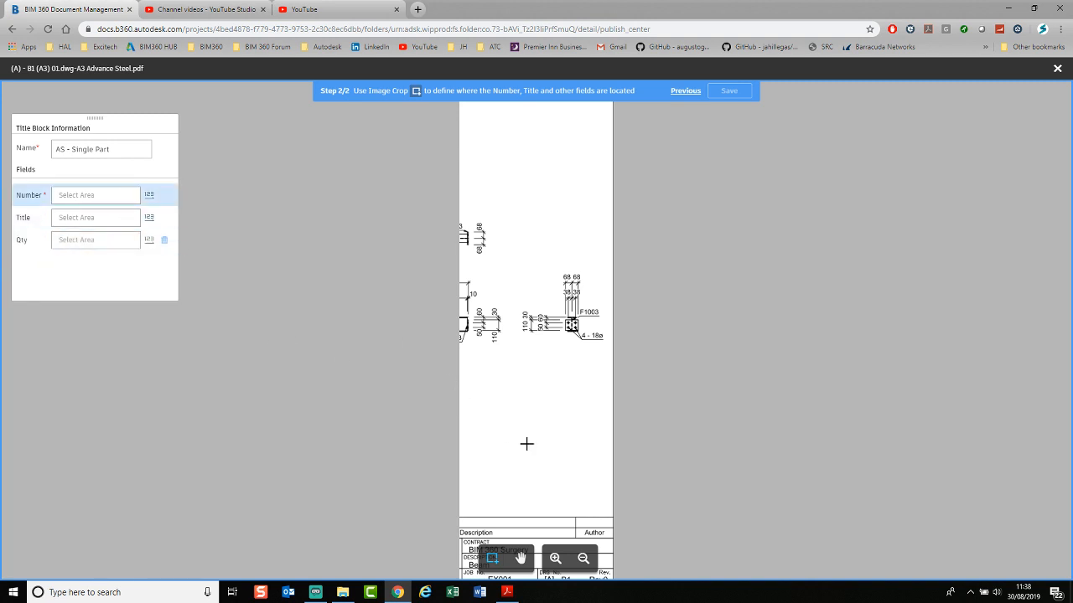
pyautogui.scroll(-3, 580, 445)
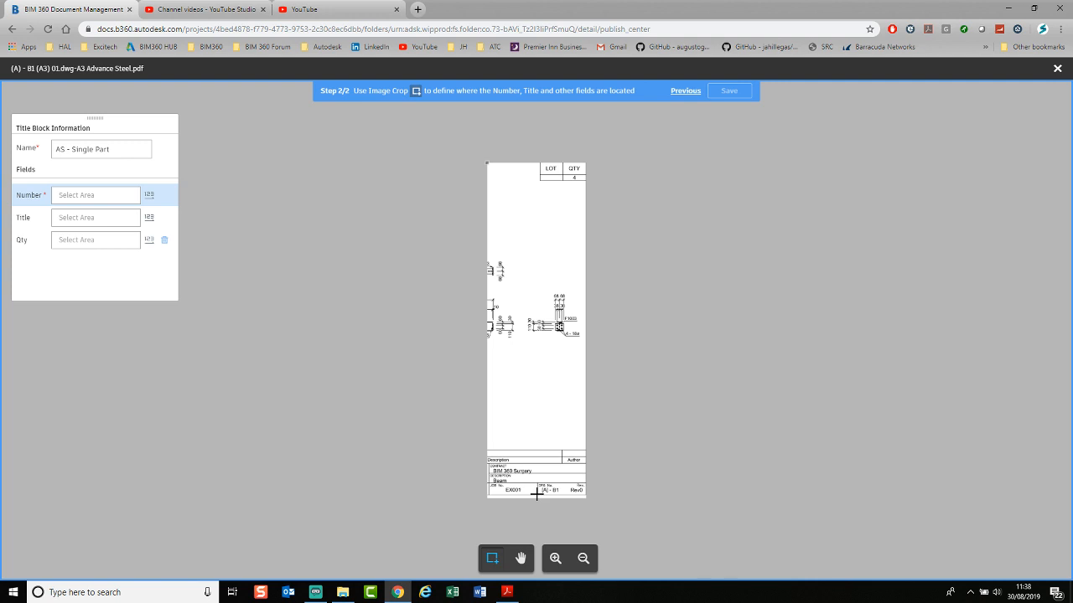
pyautogui.moveTo(537, 495); pyautogui.dragTo(572, 484)
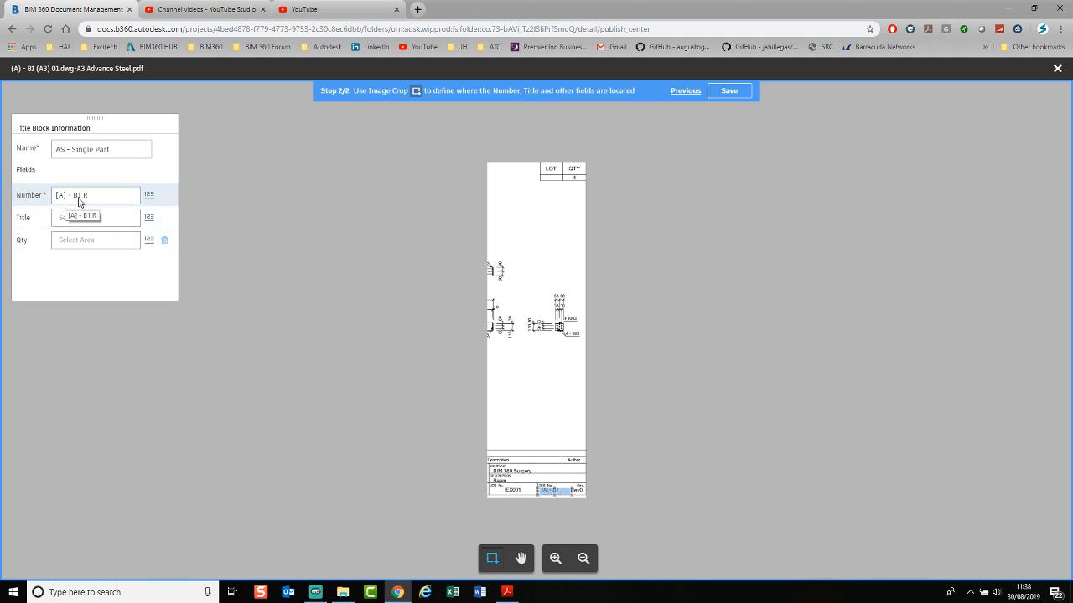
# Map the Title field to the description box reading "Beam" and the Qty field to the value under the QTY heading.
pyautogui.click(104, 227)
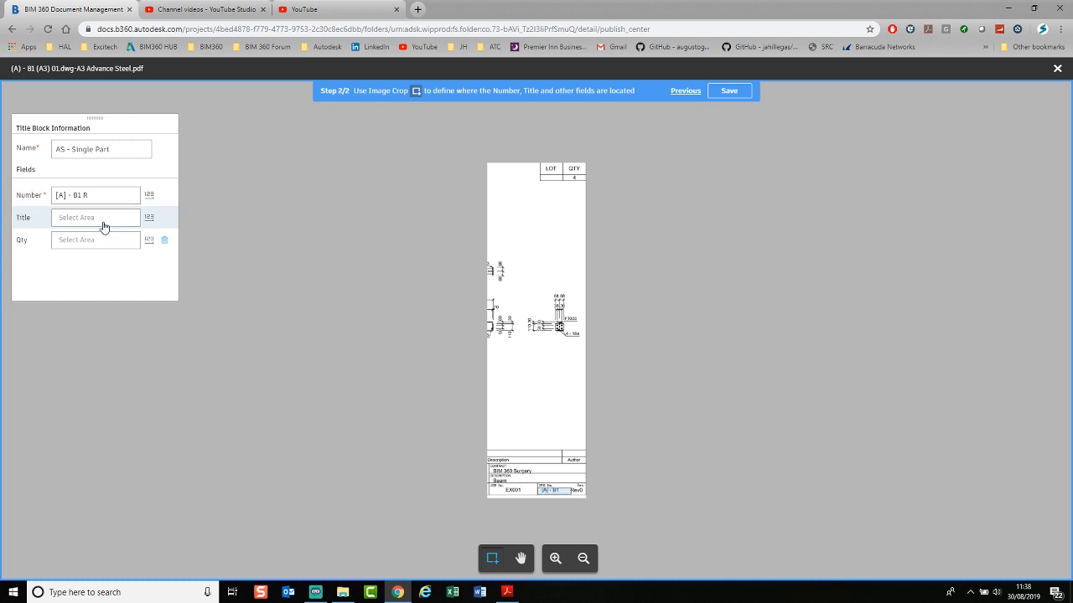
pyautogui.moveTo(488, 484); pyautogui.dragTo(539, 477)
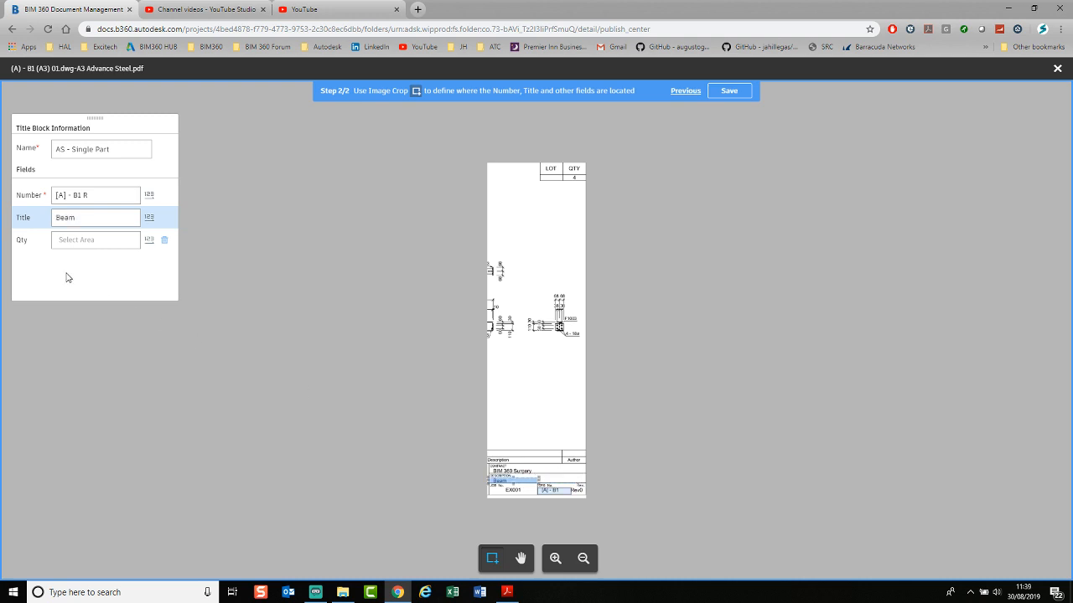
pyautogui.click(84, 241)
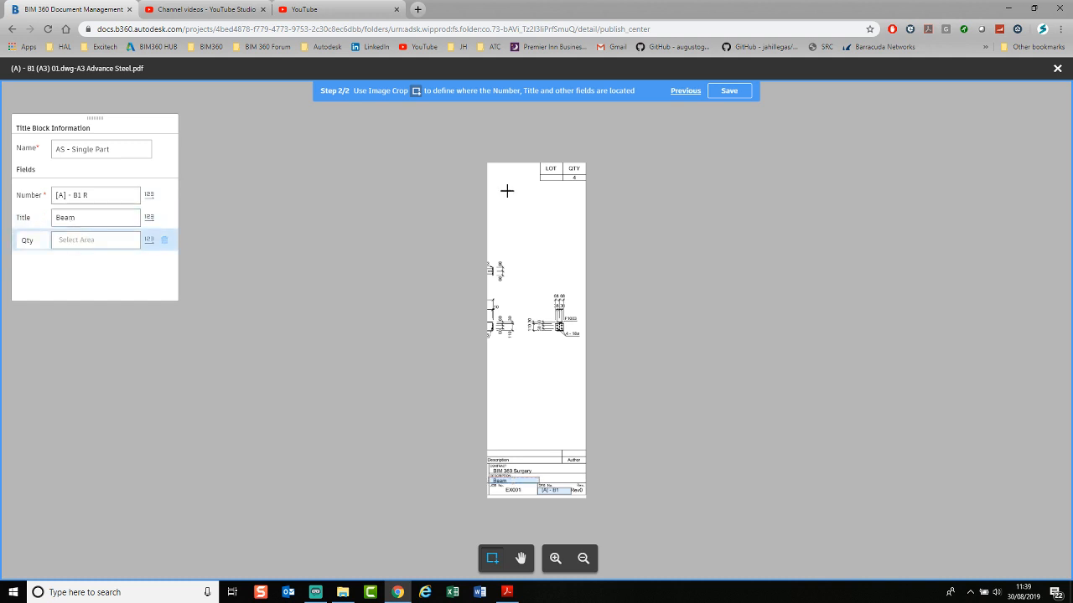
pyautogui.moveTo(565, 181); pyautogui.dragTo(584, 177)
# Check the captured areas of the Number, Title and Qty fields, and save the title block layout.
pyautogui.click(110, 218)
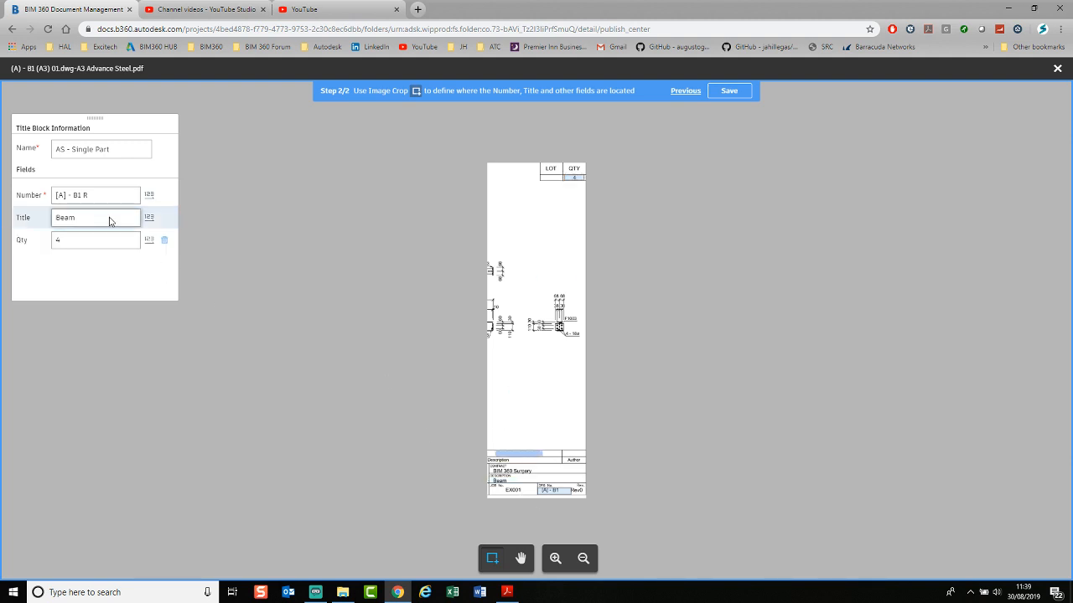
pyautogui.click(100, 241)
pyautogui.click(106, 197)
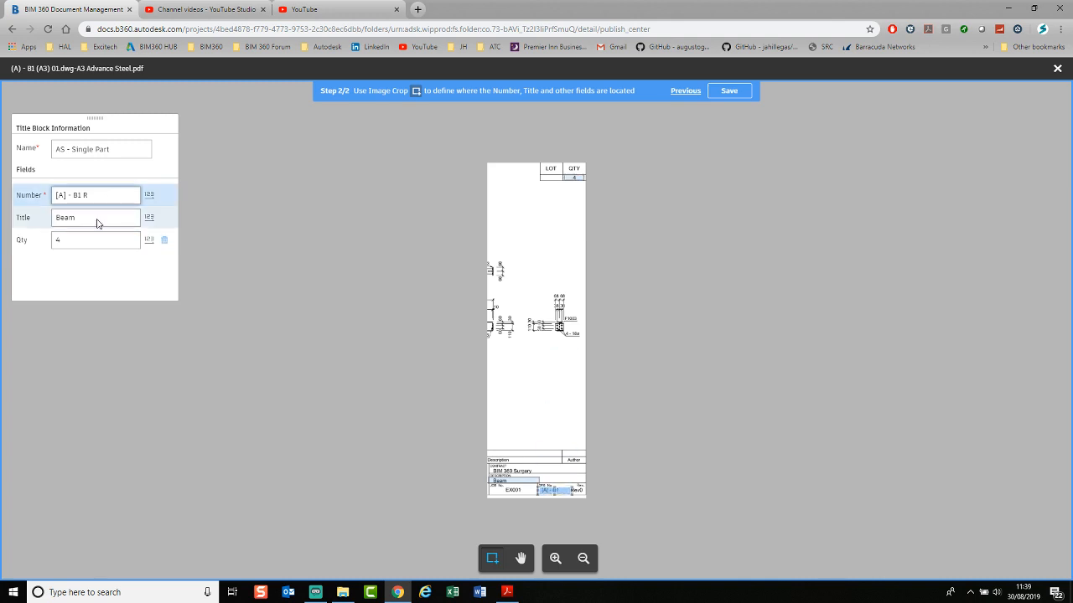
pyautogui.click(98, 221)
pyautogui.click(93, 246)
pyautogui.click(98, 222)
pyautogui.click(95, 203)
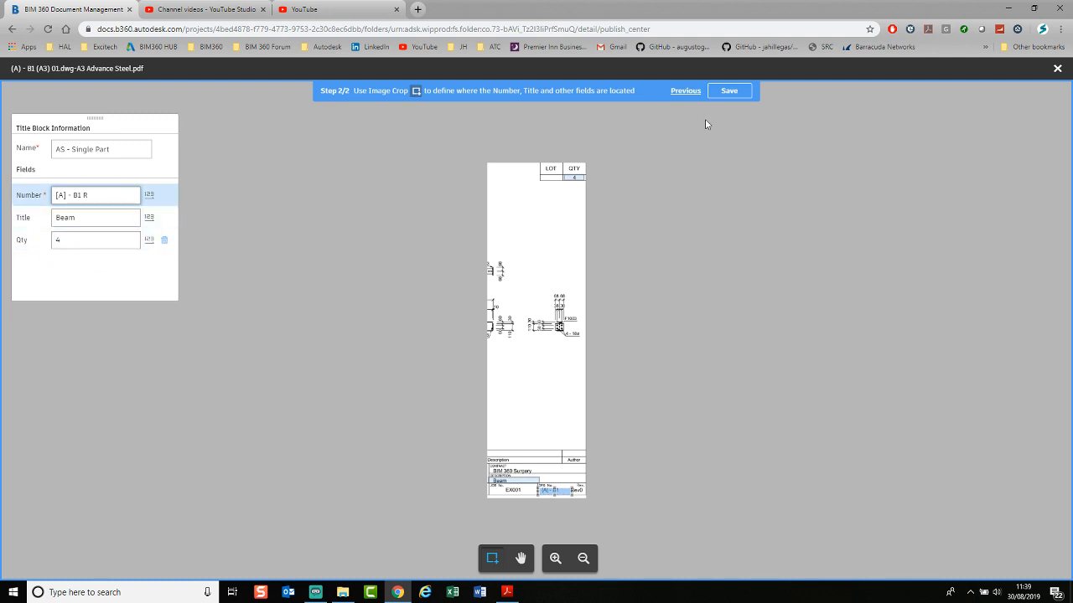
pyautogui.click(728, 94)
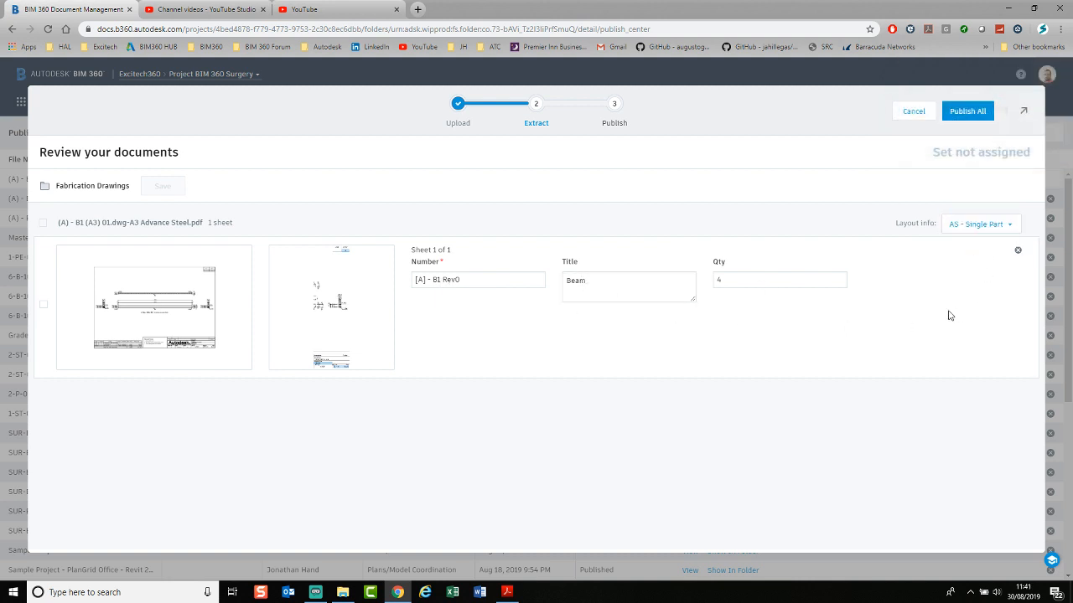
# Publish the reviewed B1 sheet to Fabrication Drawings and leave the publishing progress window.
pyautogui.click(962, 116)
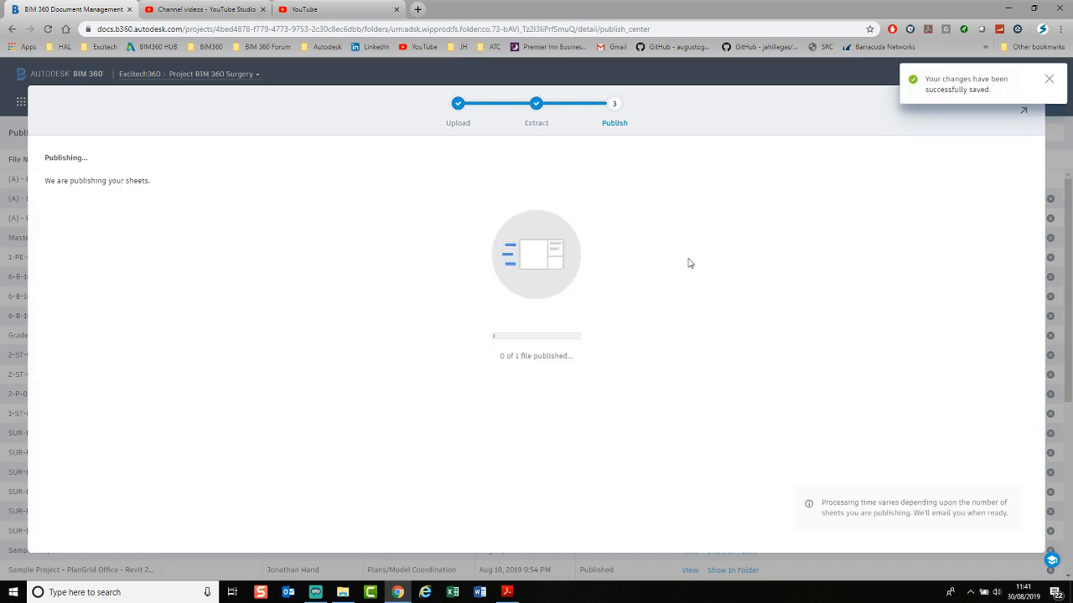
pyautogui.click(1048, 80)
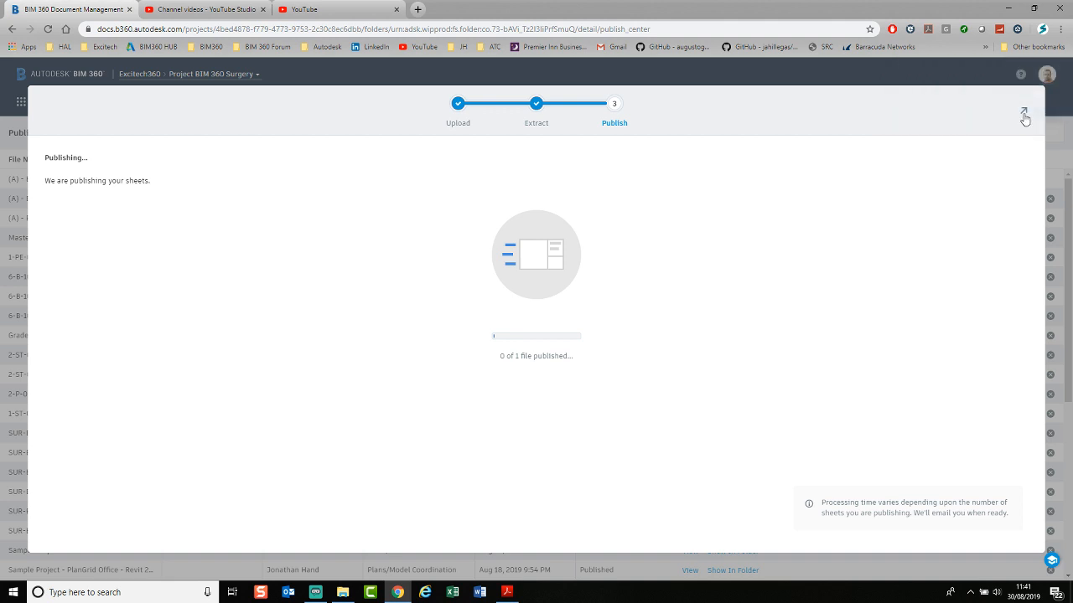
pyautogui.click(1023, 113)
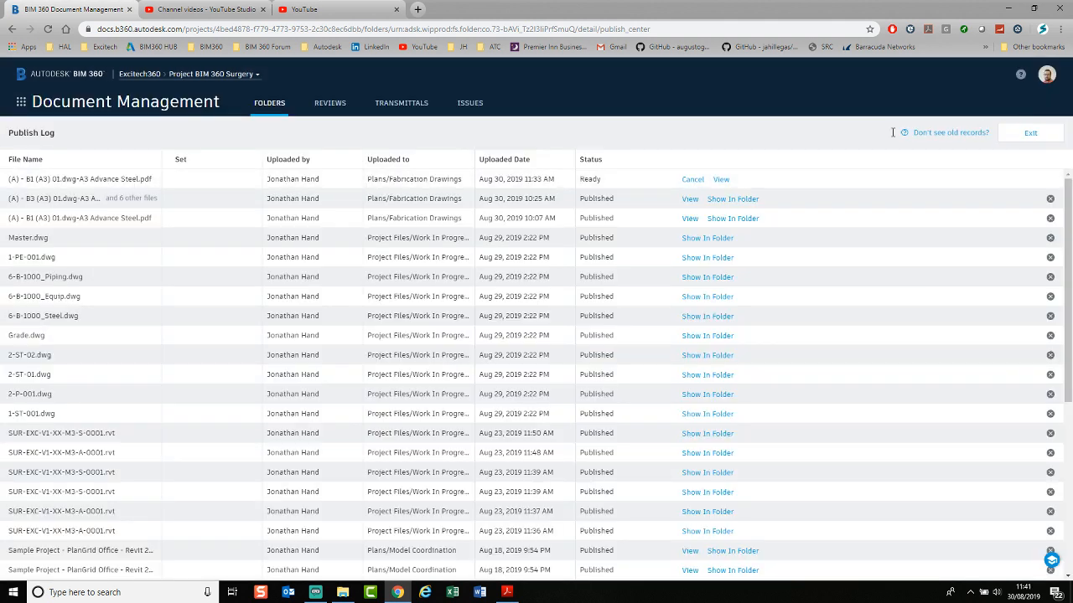
# Return to the Fabrication Drawings folder, refresh it, and check the published B1 sheet's name, title and Qty.
pyautogui.click(1014, 134)
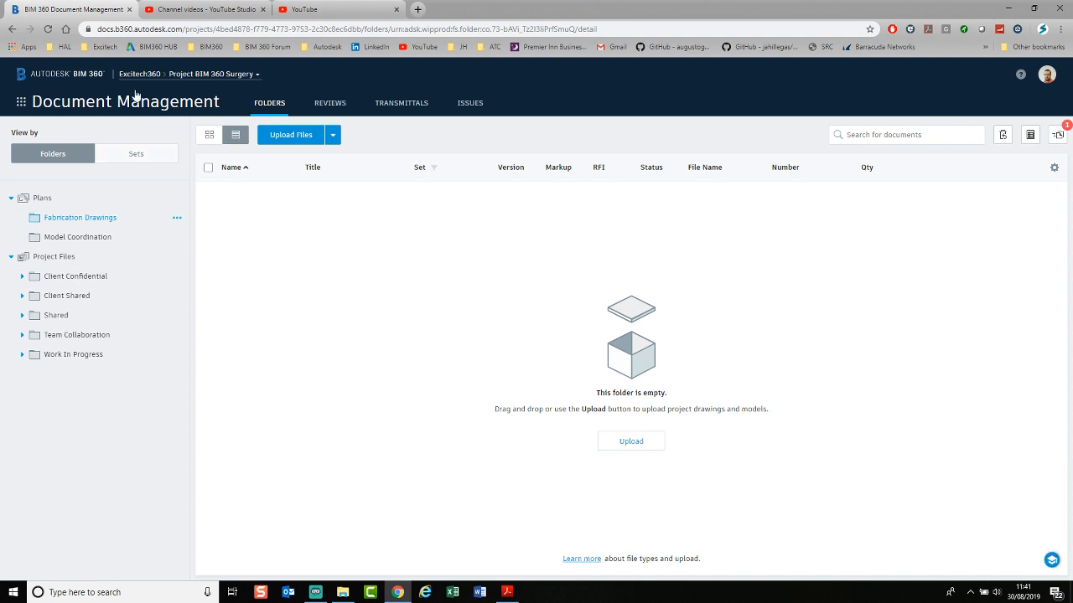
pyautogui.click(47, 28)
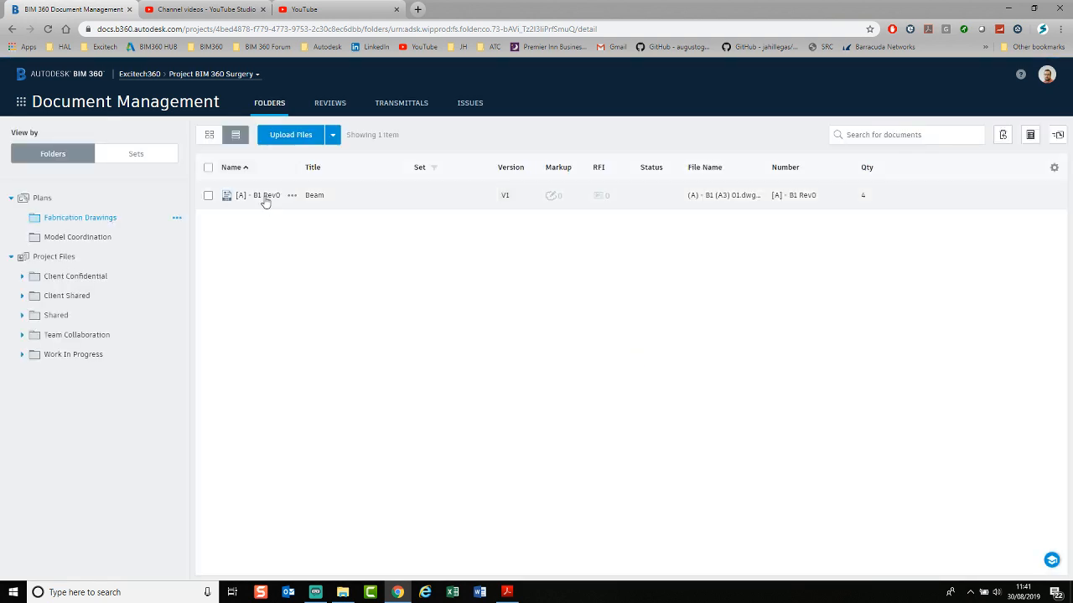
pyautogui.click(265, 202)
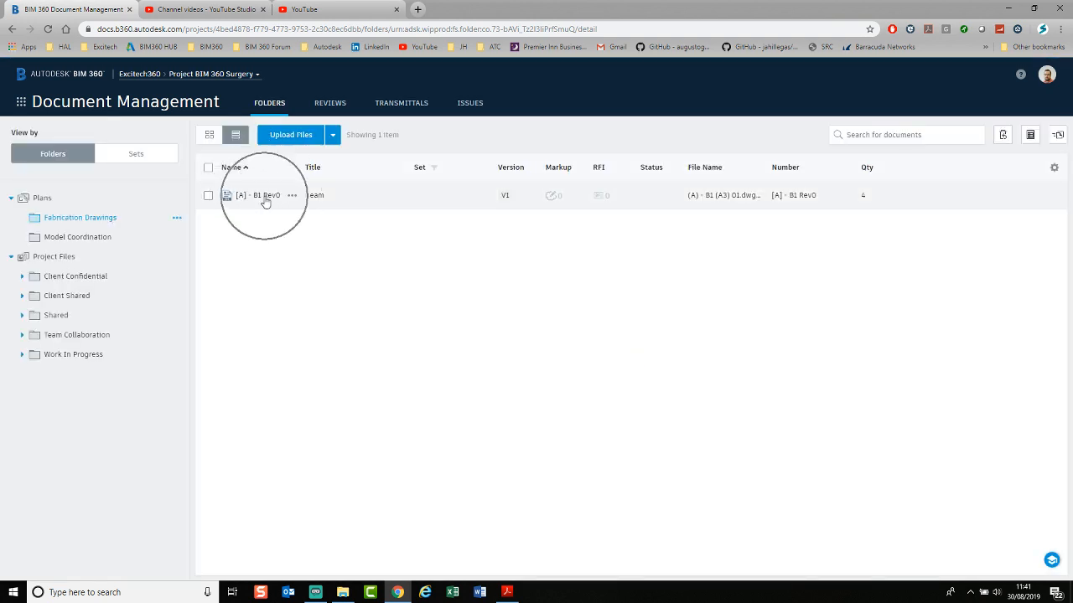
pyautogui.click(316, 198)
pyautogui.click(869, 199)
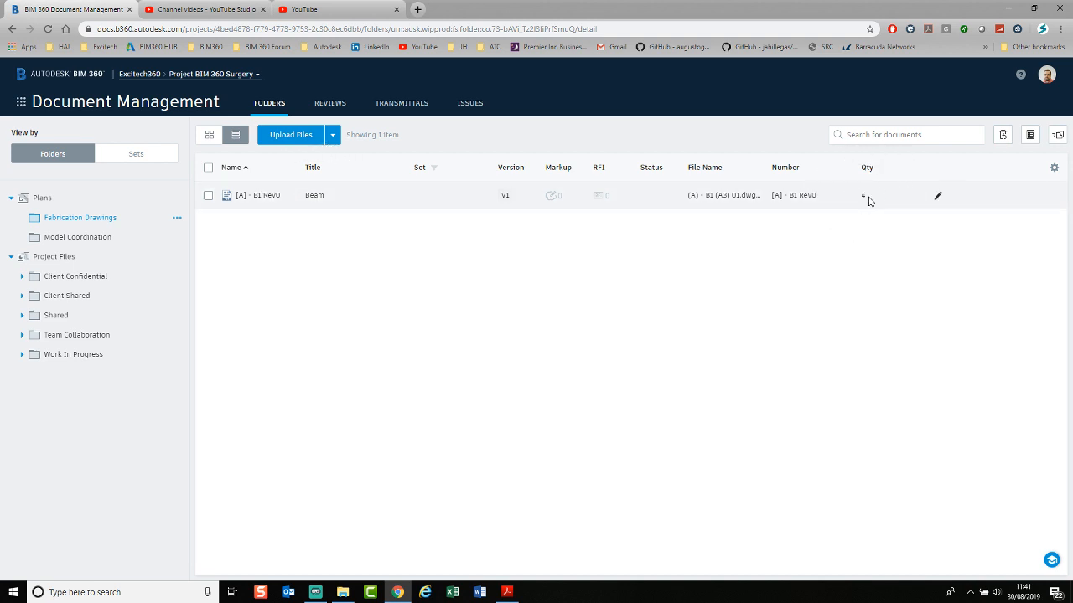
# Add the B2 (A2) and B3 (A3) Advance Steel PDFs as new uploads to the Fabrication Drawings folder.
pyautogui.click(291, 136)
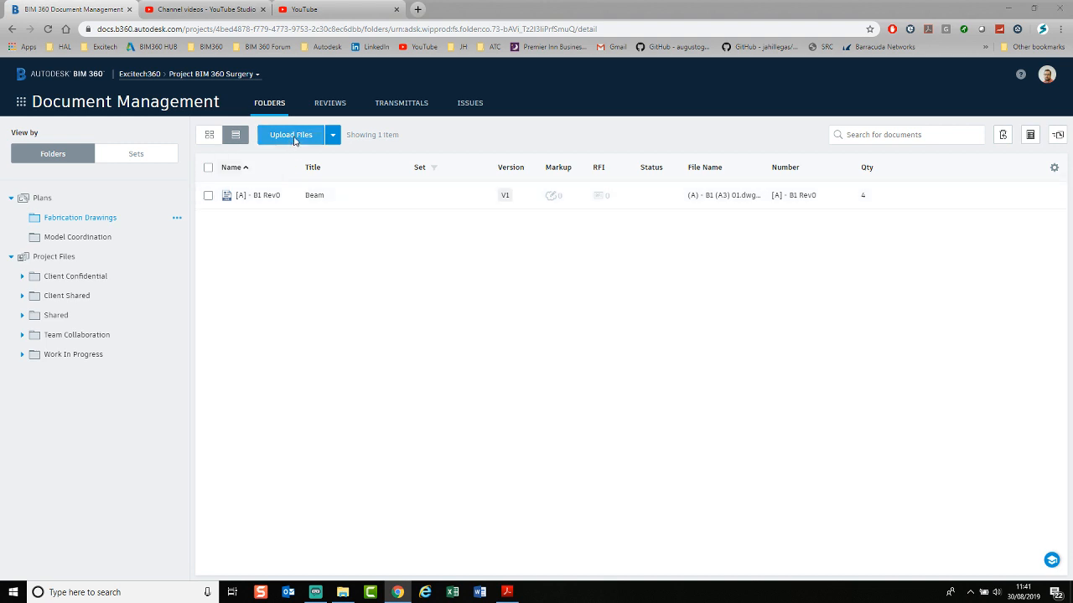
pyautogui.click(265, 102)
pyautogui.keyDown('ctrl'); pyautogui.click(264, 112); pyautogui.keyUp('ctrl')
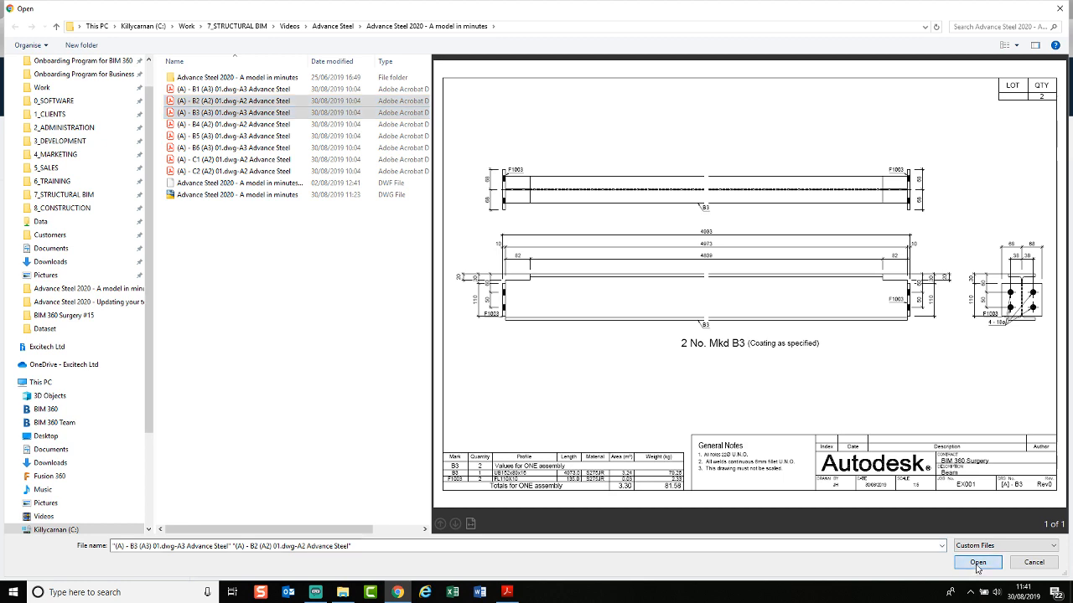
pyautogui.click(977, 562)
pyautogui.click(728, 447)
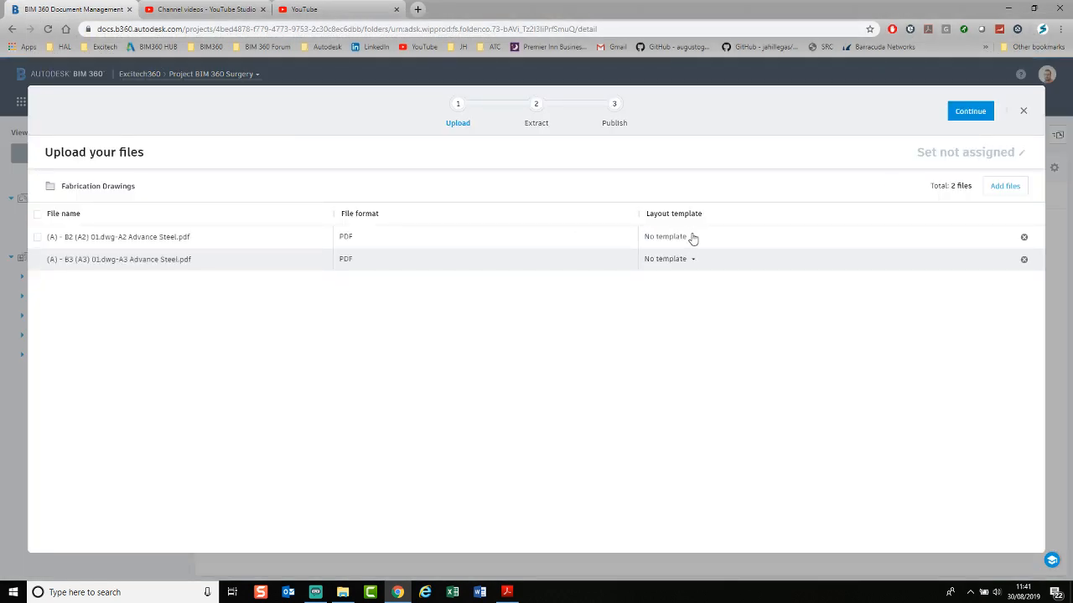
# Assign the "AS - Single Part" layout template to both the B2 and B3 files and continue to extraction.
pyautogui.click(692, 236)
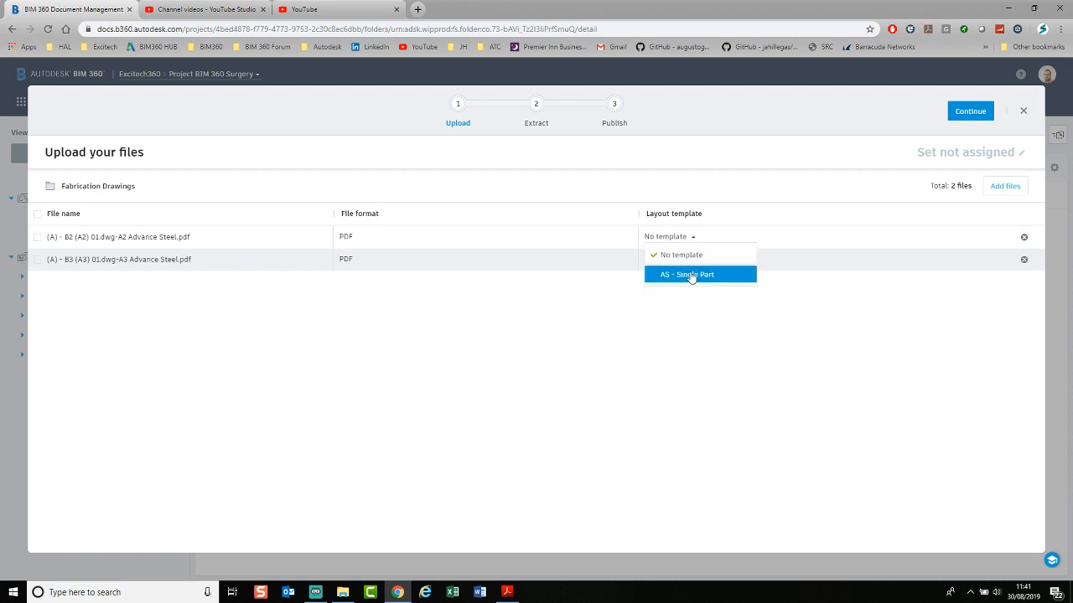
pyautogui.click(693, 274)
pyautogui.click(694, 261)
pyautogui.click(692, 298)
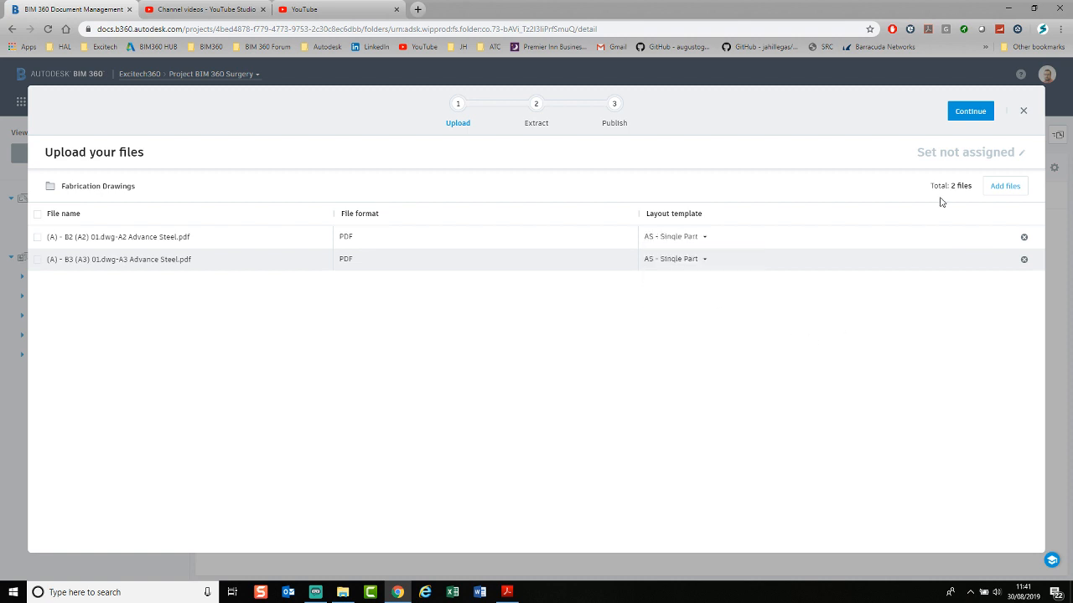
pyautogui.click(964, 119)
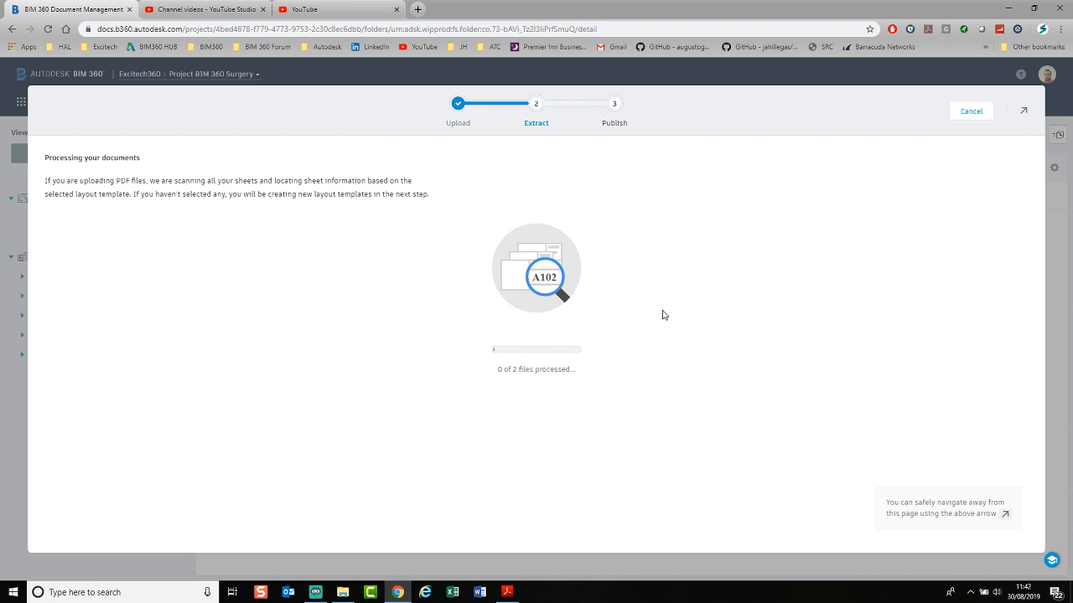
# Leave the processing window, check the B2 and B3 upload's status in the Publish Log, and return to the folder.
pyautogui.click(1022, 113)
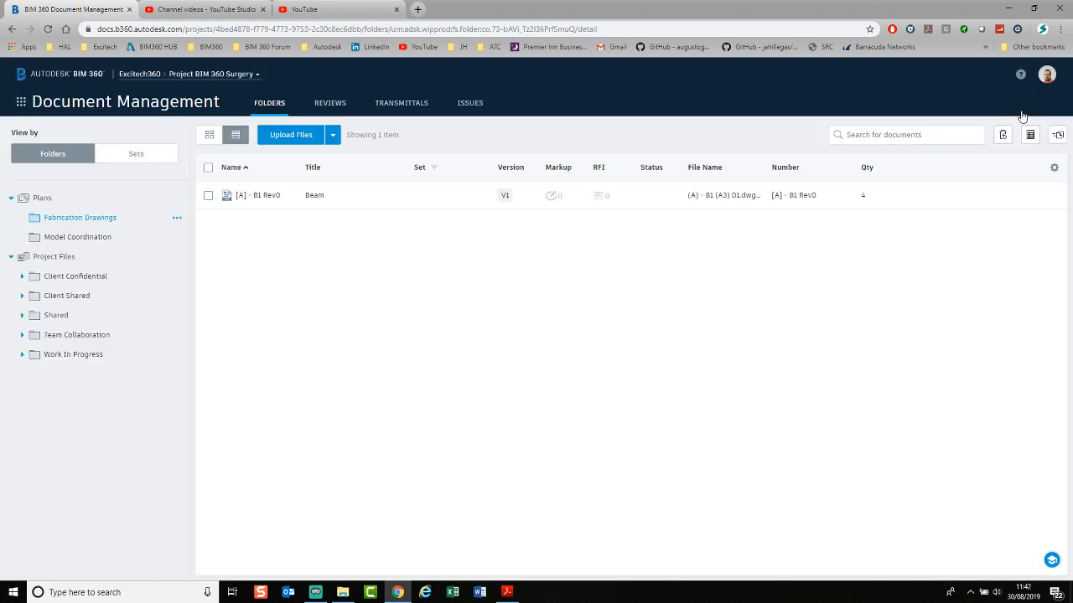
pyautogui.click(1056, 135)
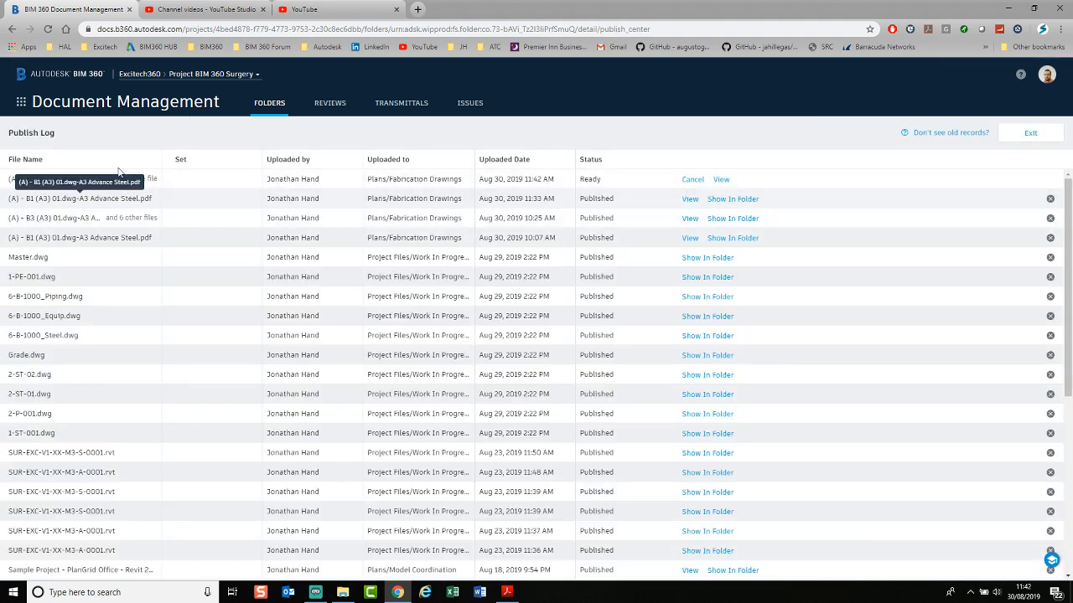
pyautogui.click(1027, 132)
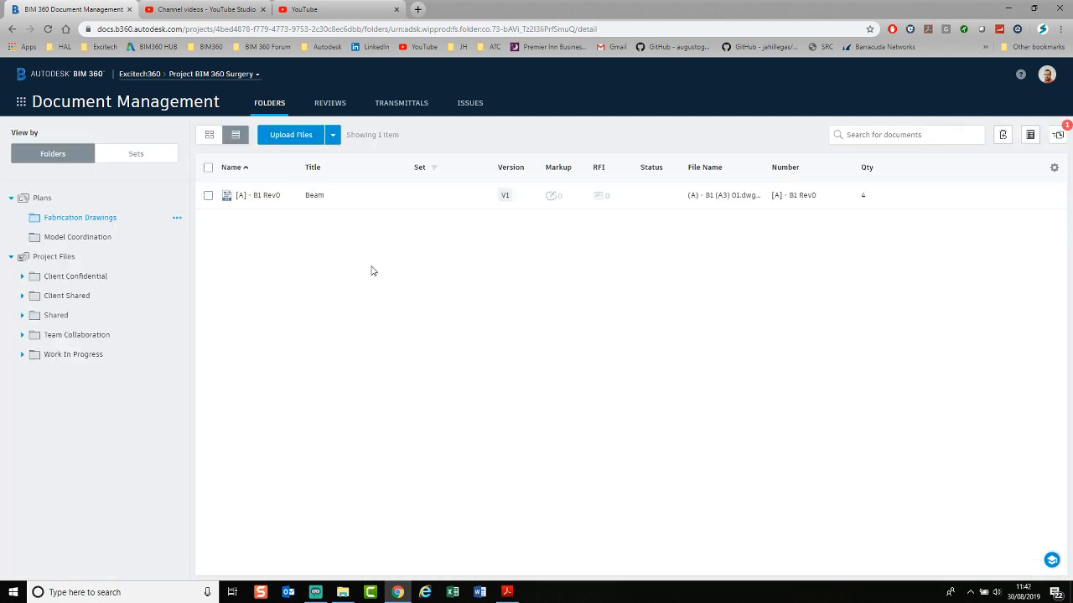
pyautogui.click(48, 28)
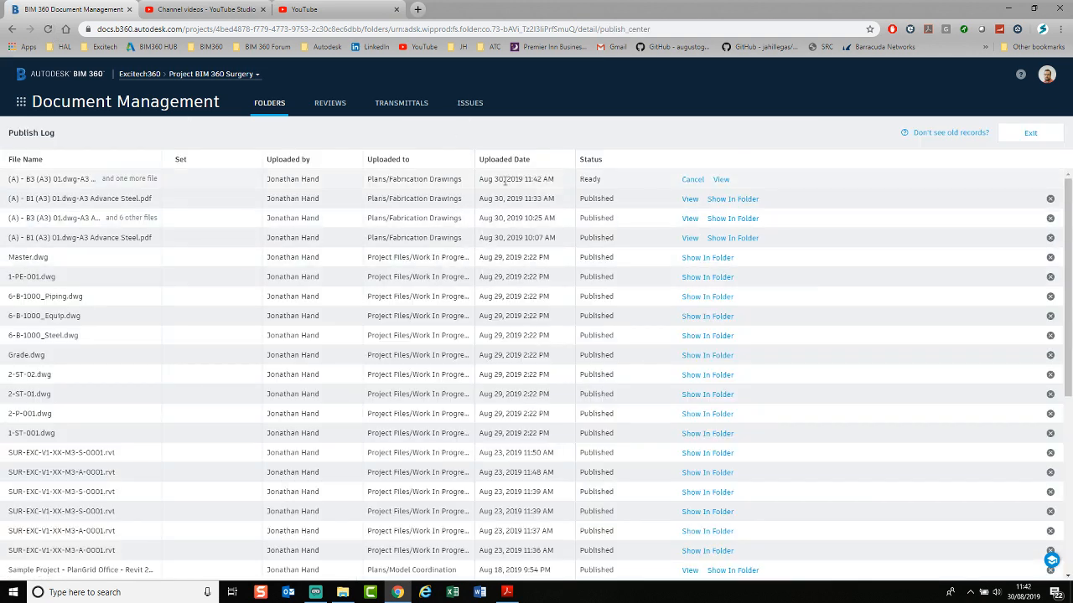
pyautogui.click(1030, 134)
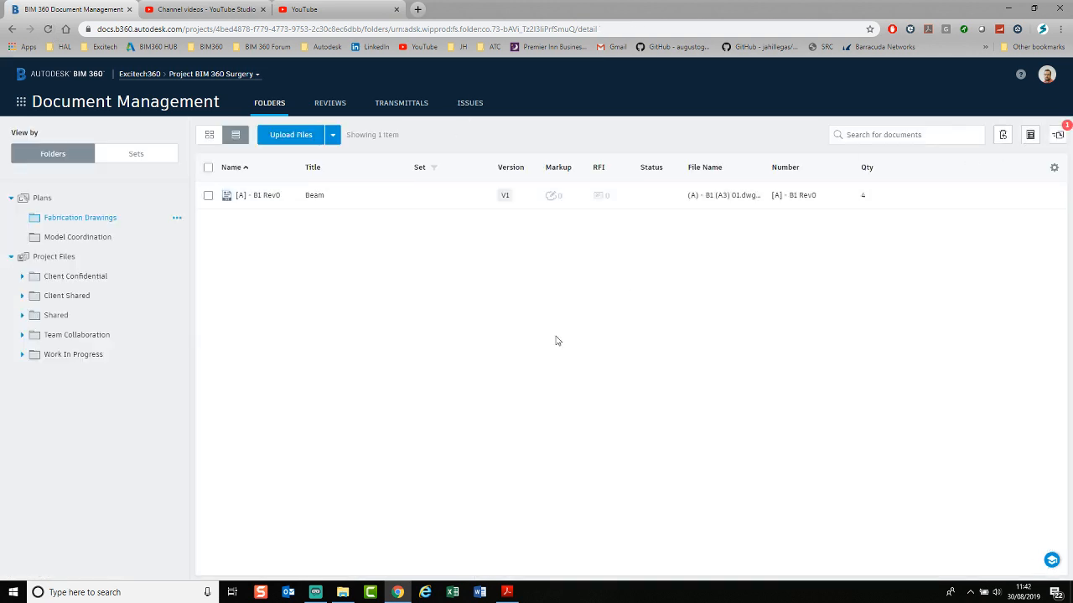